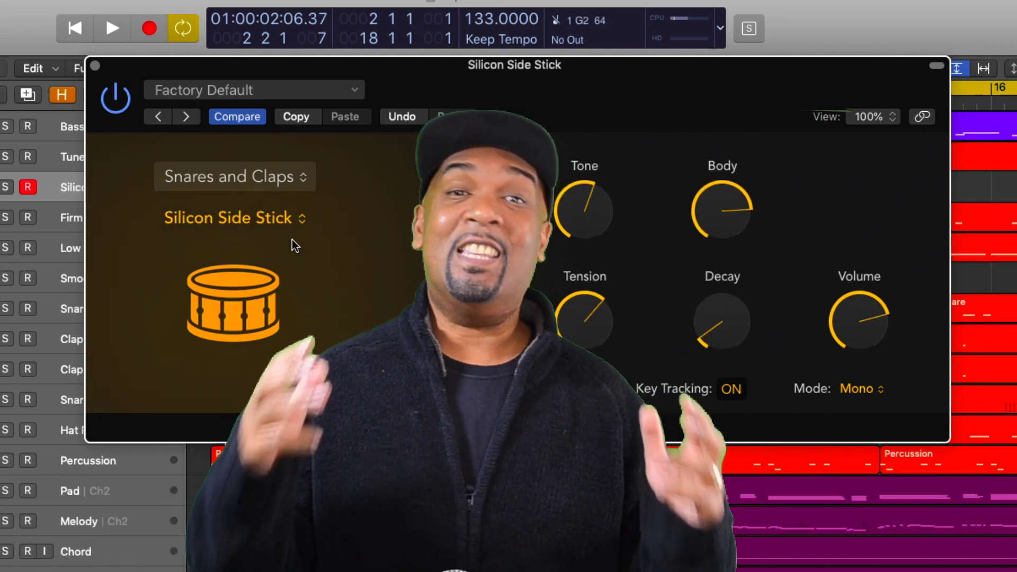
Step: Audition Drum Synth sounds from different categories, including Deep Tom, 80s Cowbell and Crash Cymbal
click(278, 219)
click(276, 241)
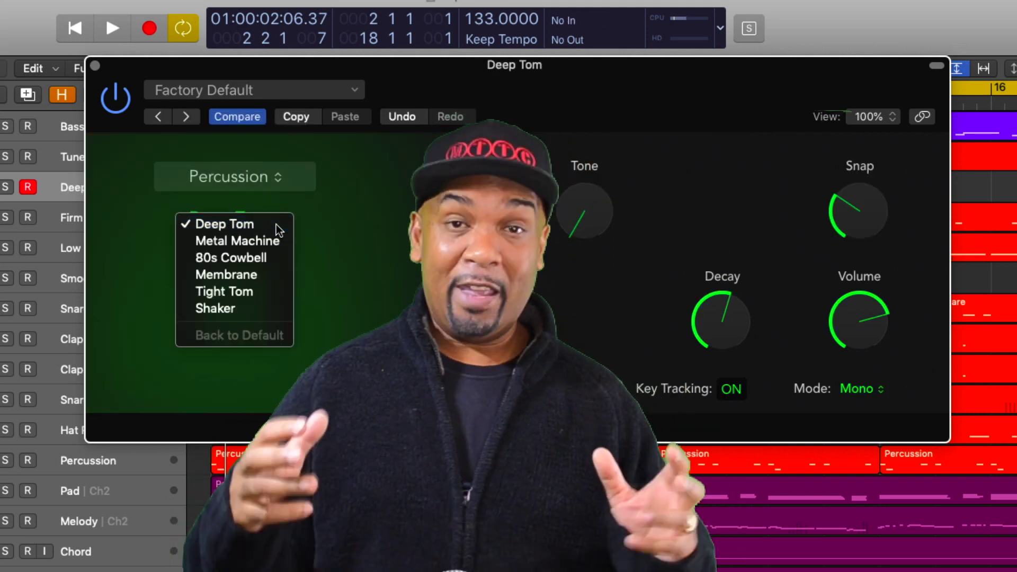
click(276, 225)
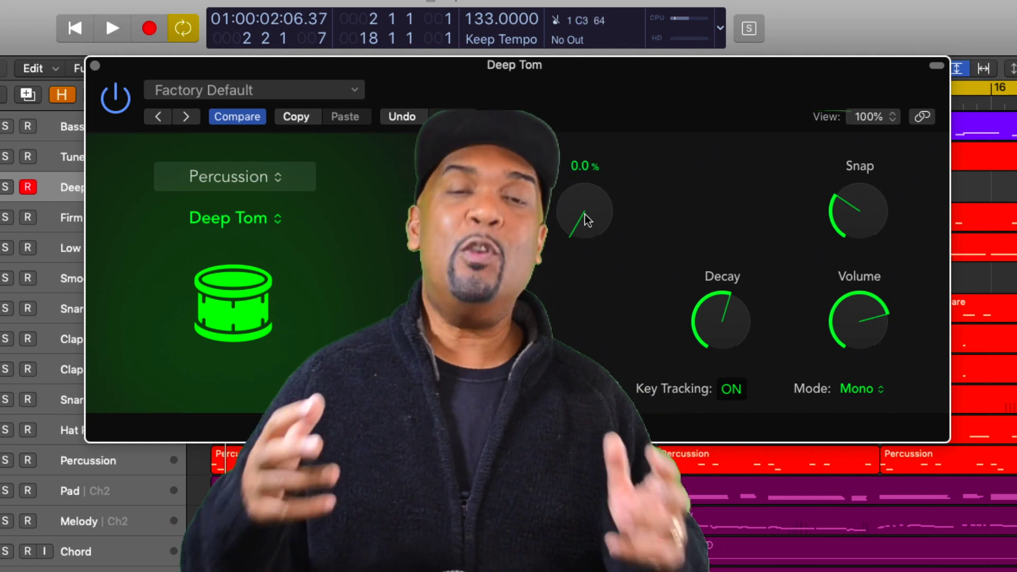
click(276, 224)
click(263, 244)
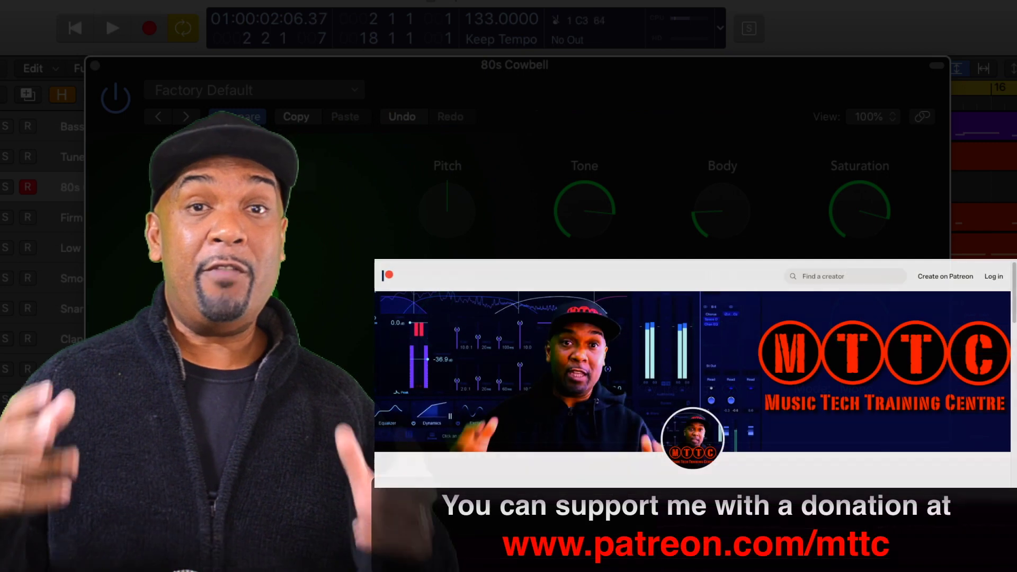
click(260, 242)
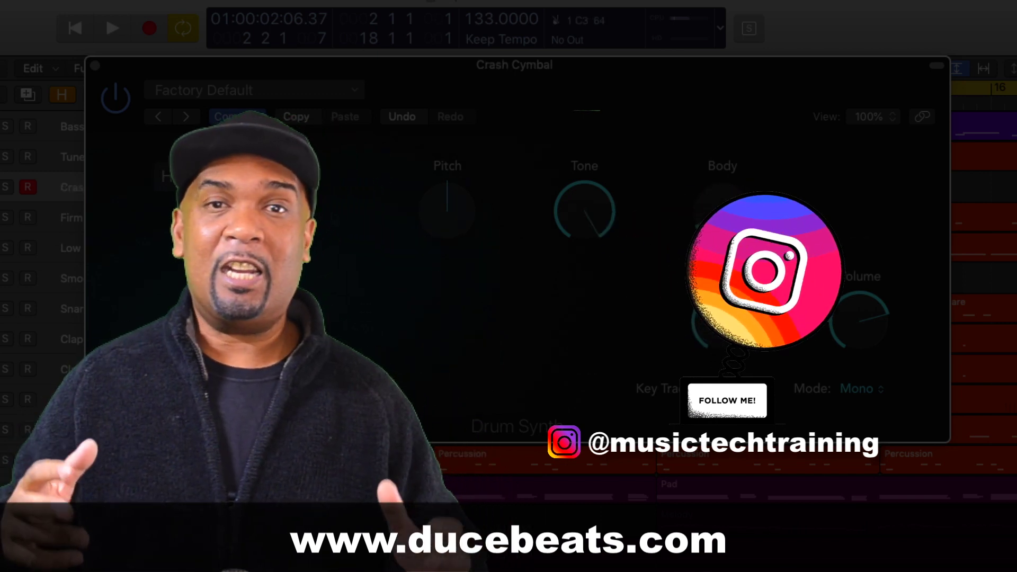
click(244, 222)
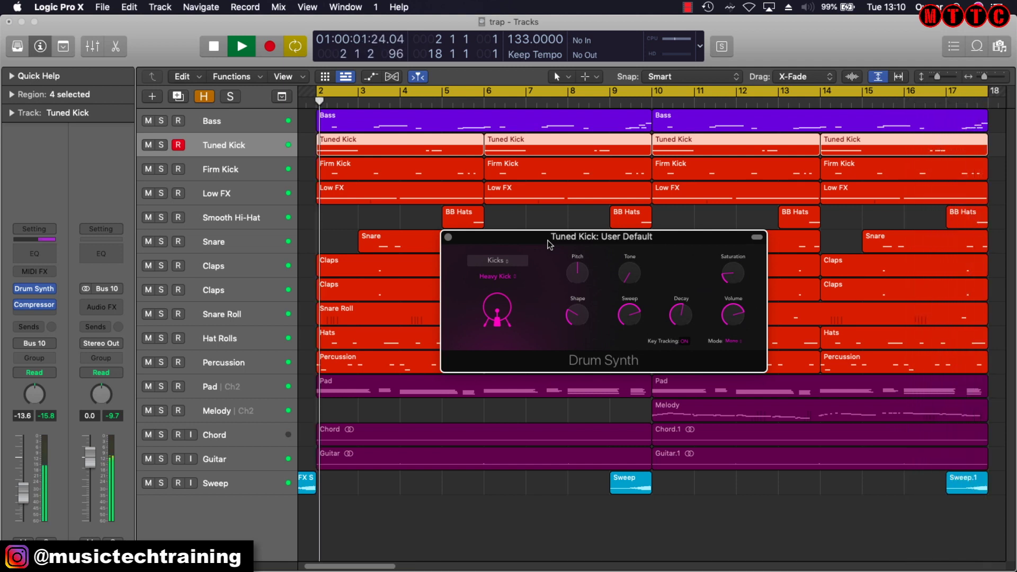
Step: Stop playback and create one new software instrument track with the Default Patch, output to 1 + 2
key(space)
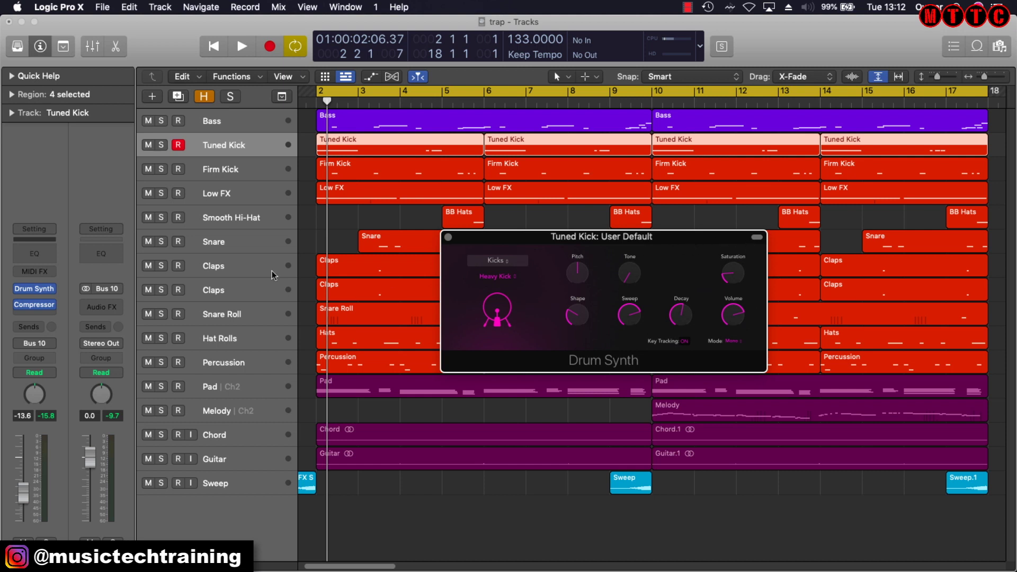
click(152, 97)
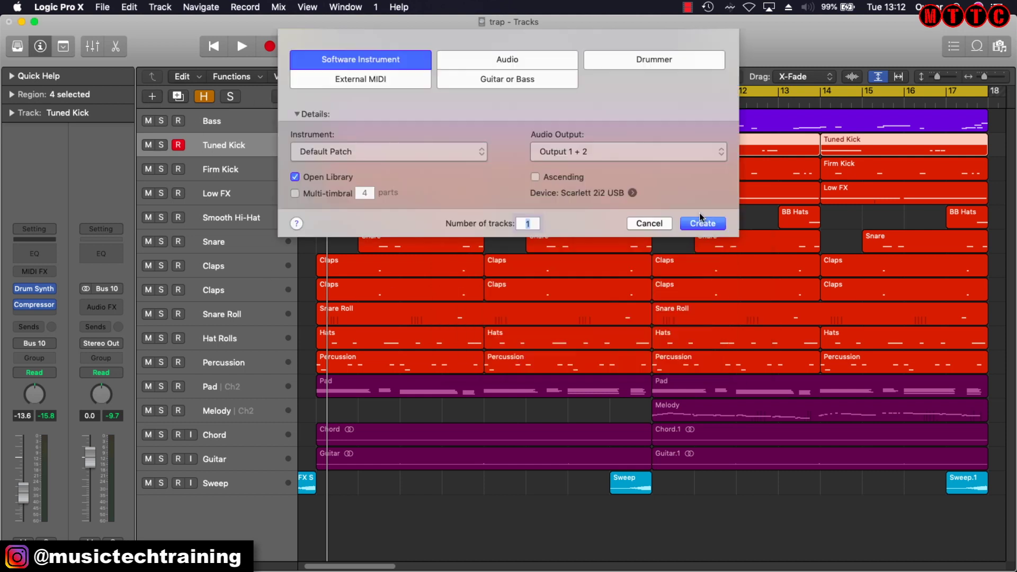
click(708, 223)
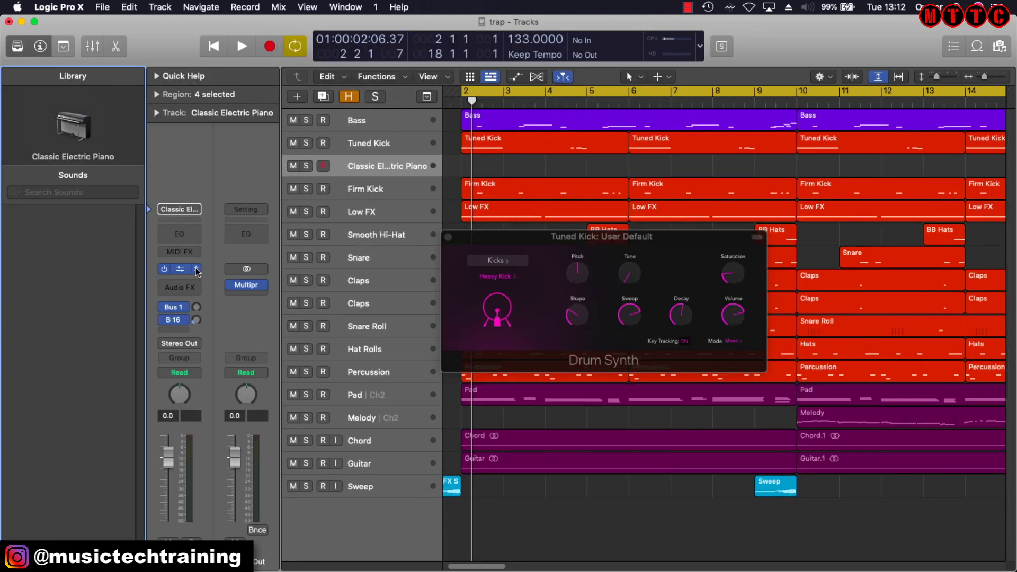
Step: Replace the new track's electric piano instrument with Drum Synth
click(196, 271)
mouse_move(227, 316)
click(371, 314)
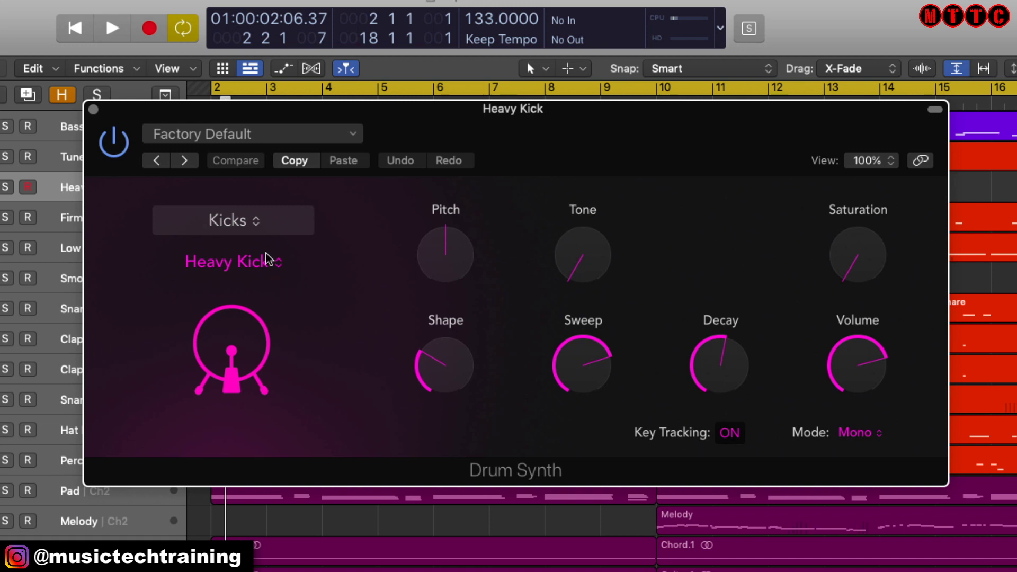
Step: Look through Drum Synth's drum categories and its list of kick sounds, leaving Kicks and Heavy Kick selected
click(248, 224)
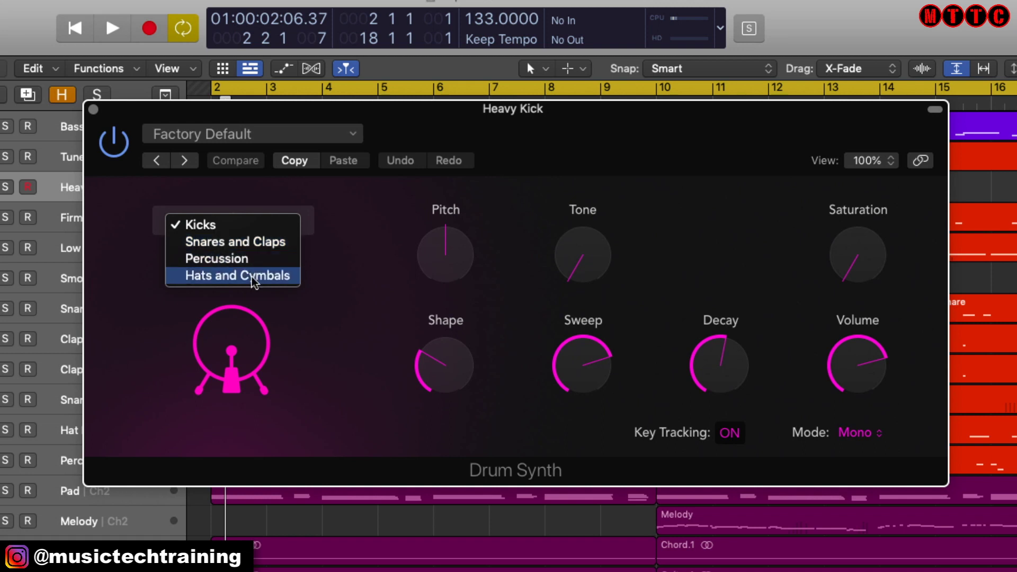
click(256, 227)
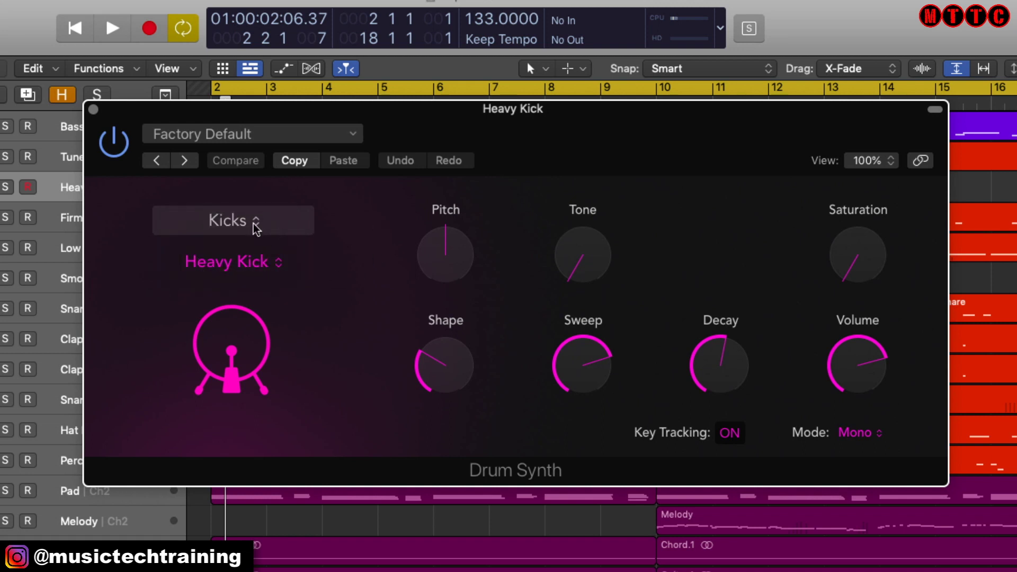
click(278, 263)
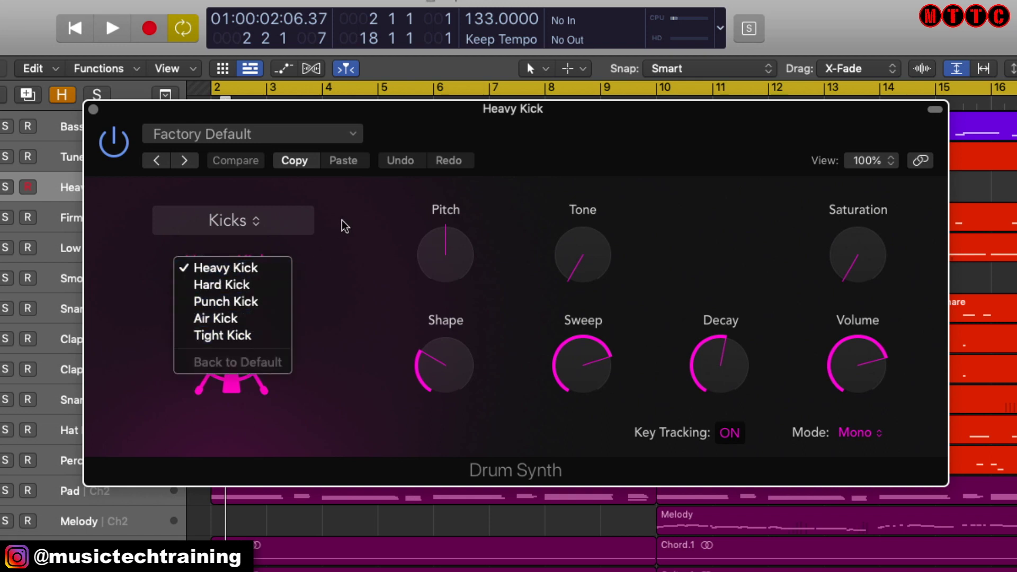
click(363, 220)
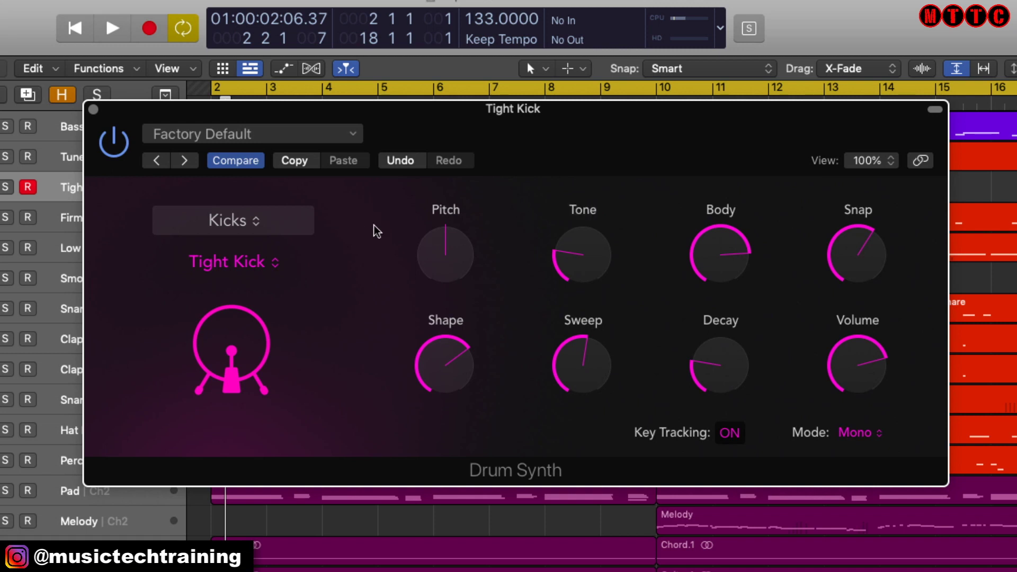
Step: Audition the kick sounds one after another, starting from Heavy Kick and continuing with Hard Kick and Punch Kick
click(199, 224)
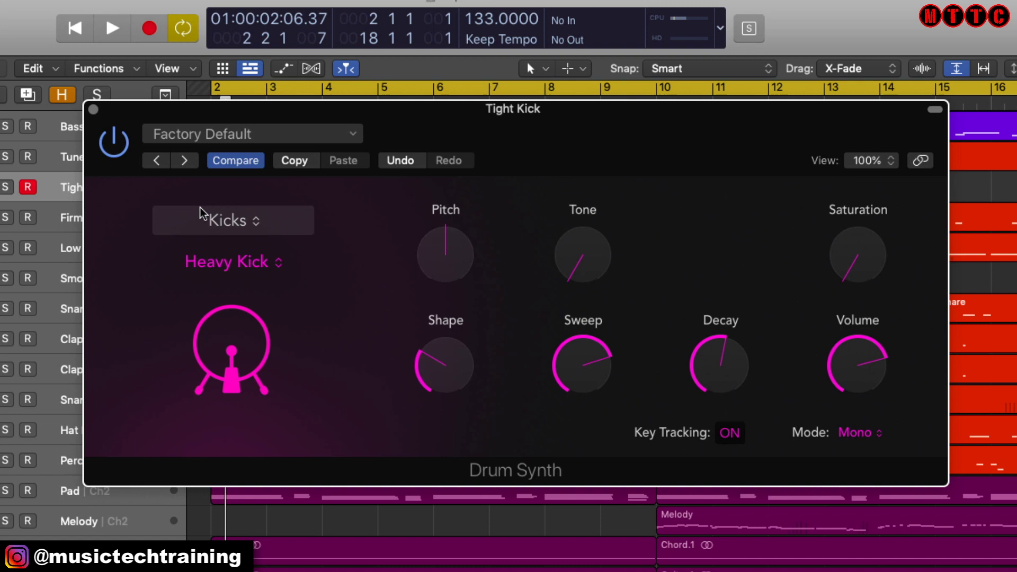
click(251, 263)
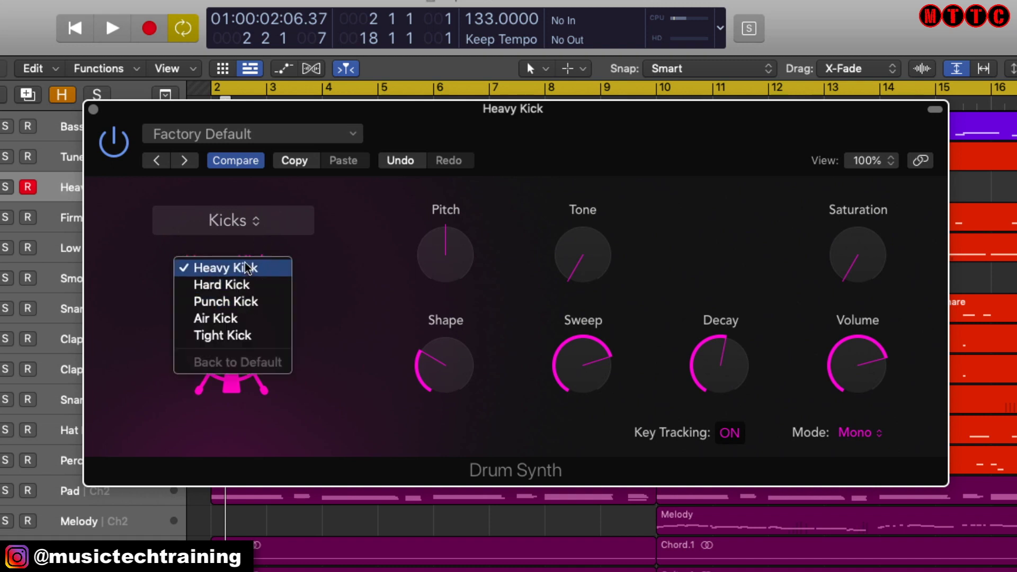
click(280, 264)
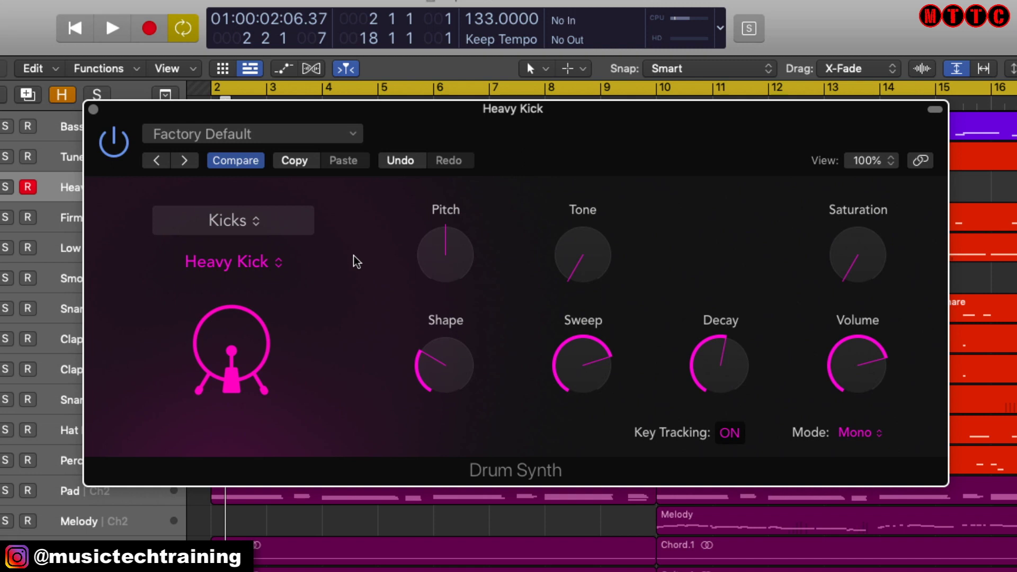
click(270, 265)
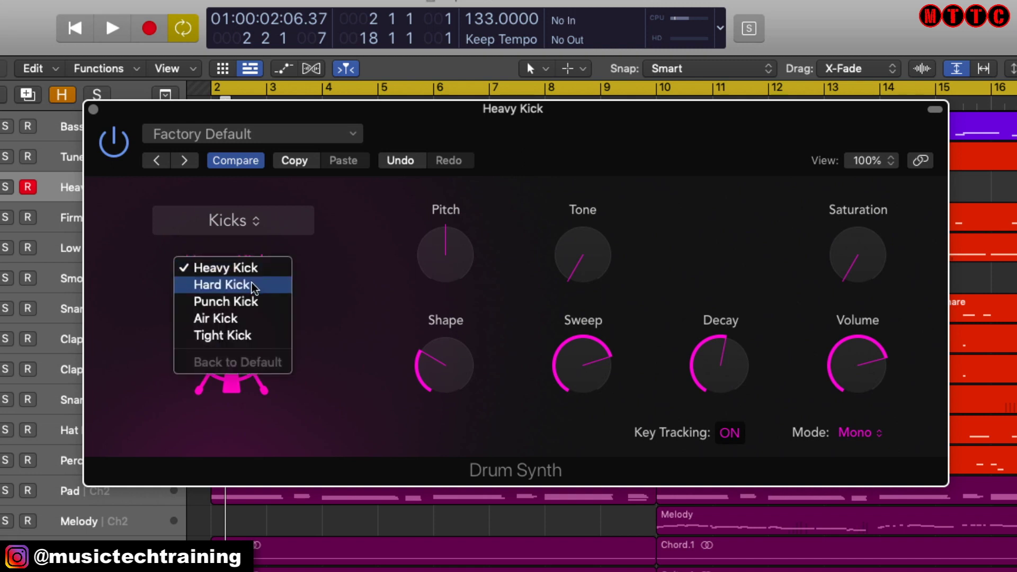
click(253, 286)
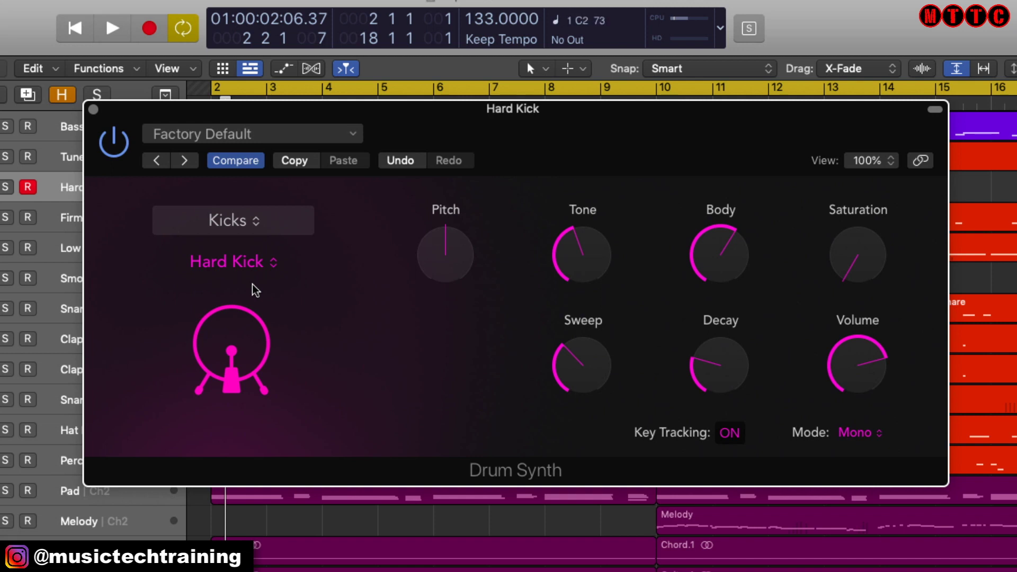
click(253, 265)
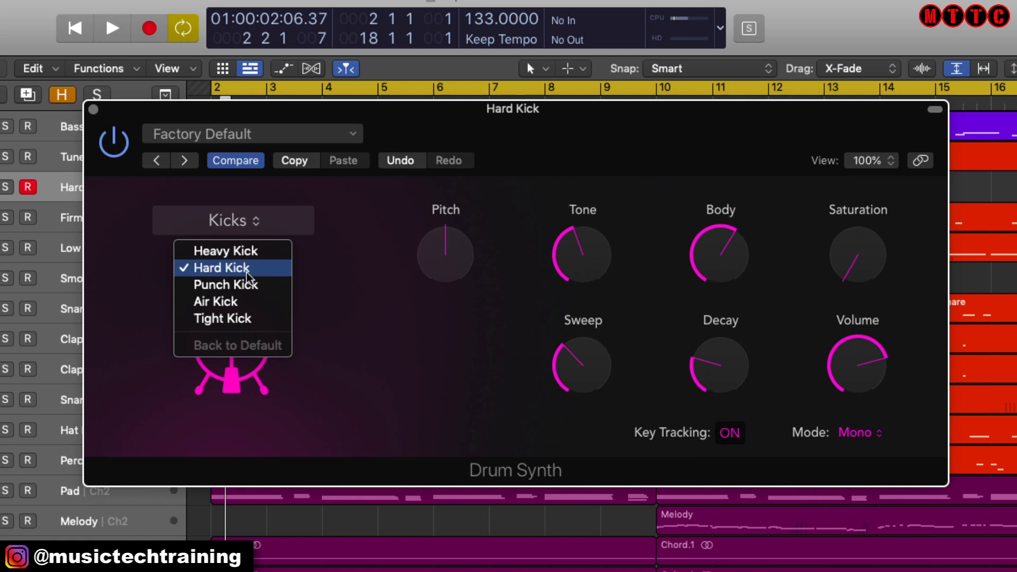
click(251, 286)
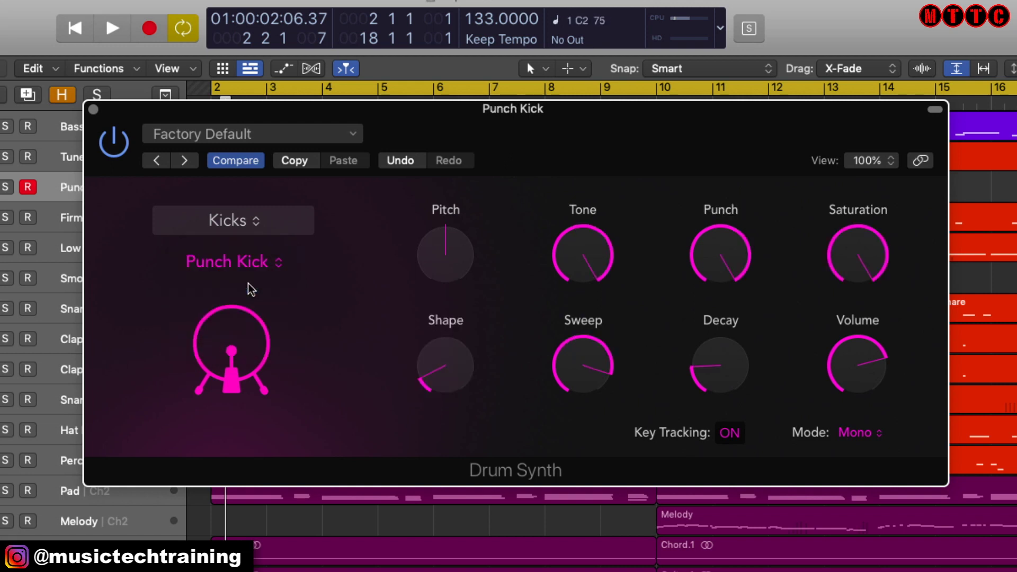
click(250, 289)
click(245, 290)
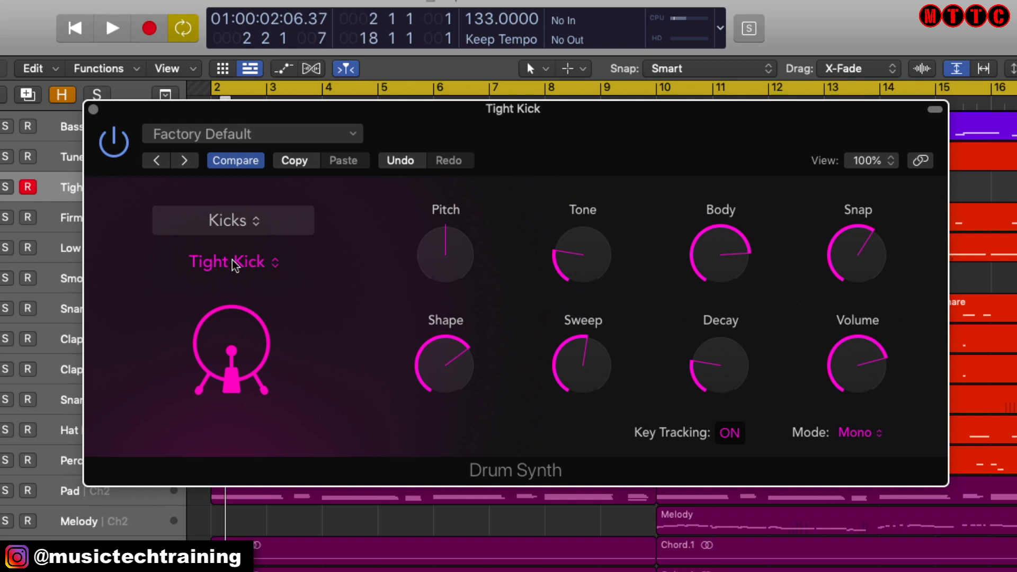
Step: Compare the available sound controls of Heavy Kick, Tight Kick and Air Kick by loading each in turn
click(270, 264)
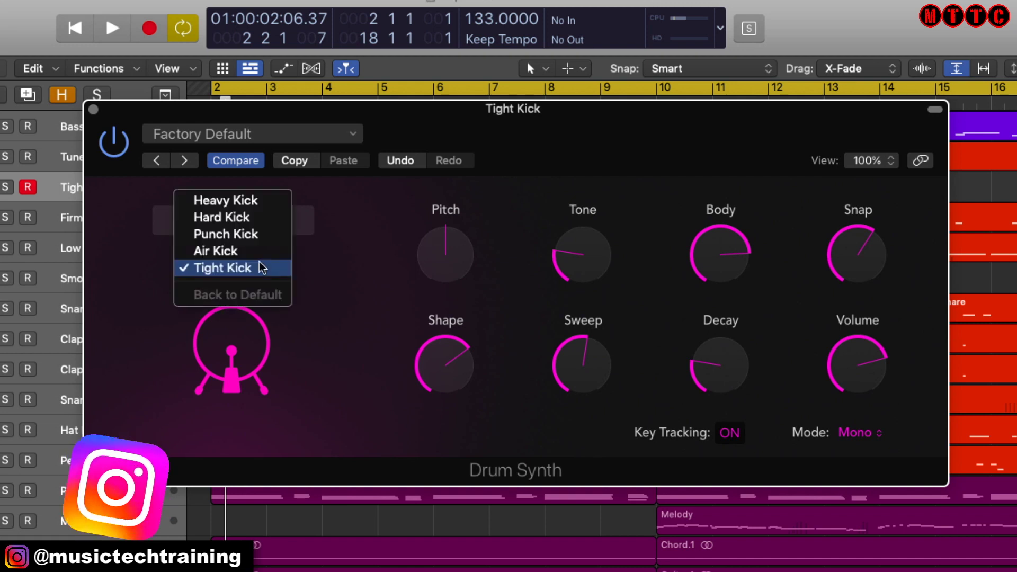
click(261, 206)
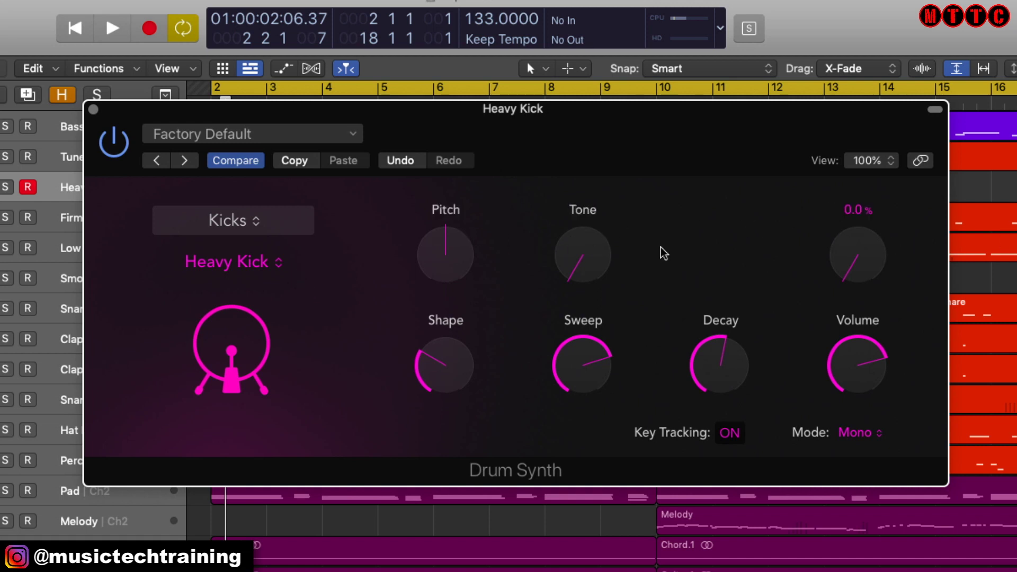
click(264, 265)
click(253, 336)
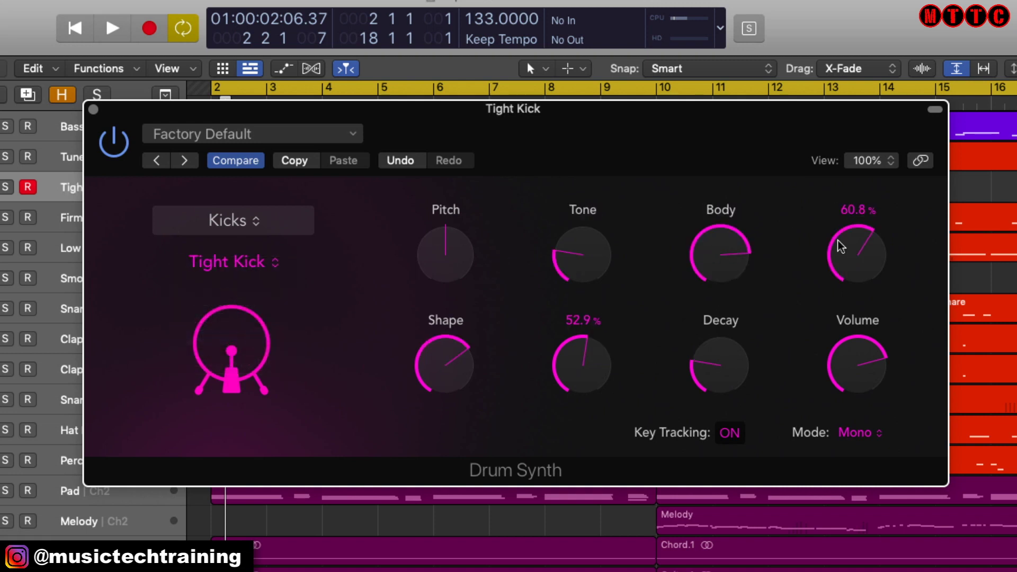
click(254, 262)
click(256, 250)
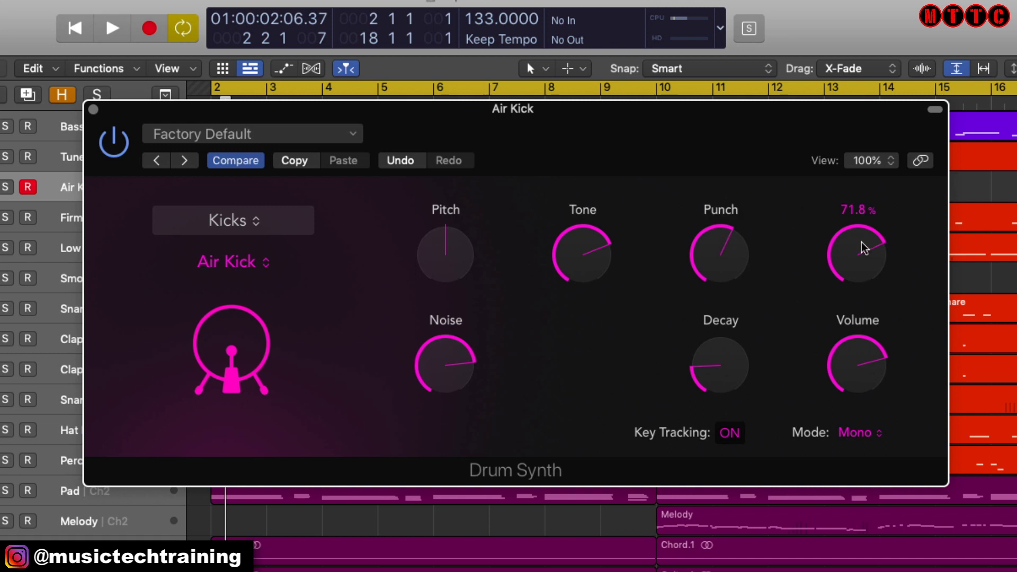
Step: Compare the controls of Punch Kick and Hard Kick, finishing with Heavy Kick as the loaded sound
click(262, 262)
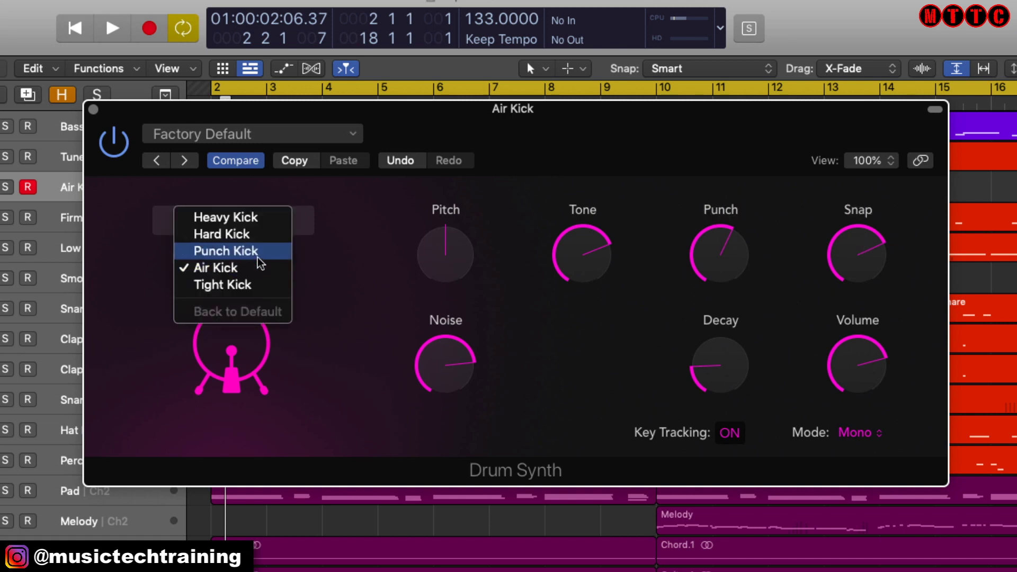
click(254, 251)
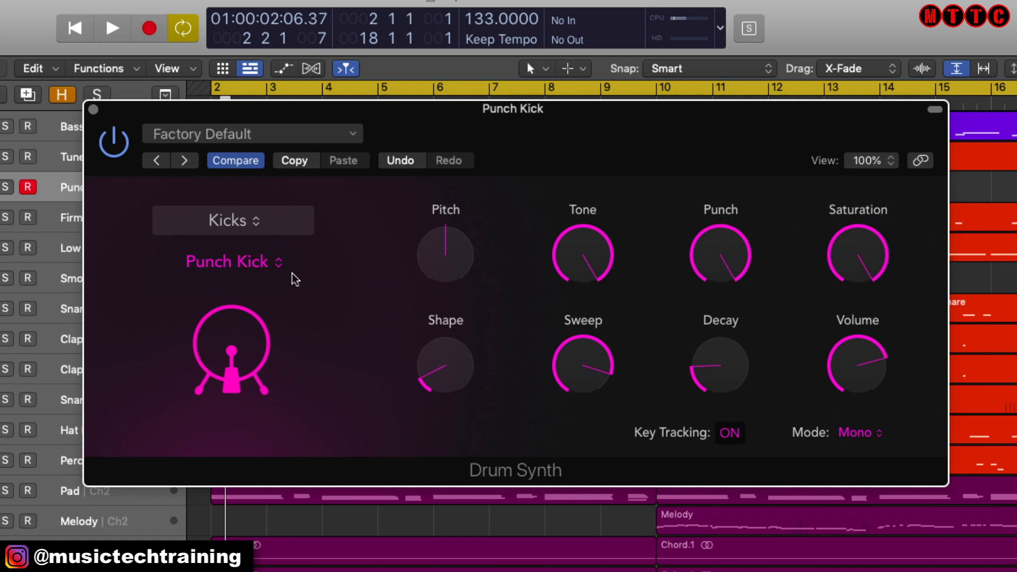
click(274, 265)
click(272, 249)
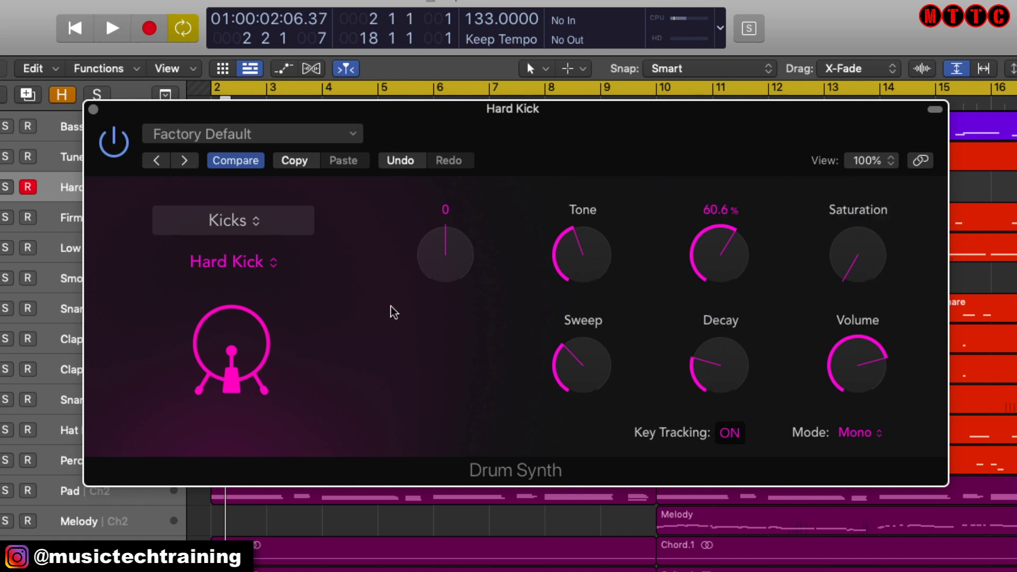
click(237, 260)
click(238, 254)
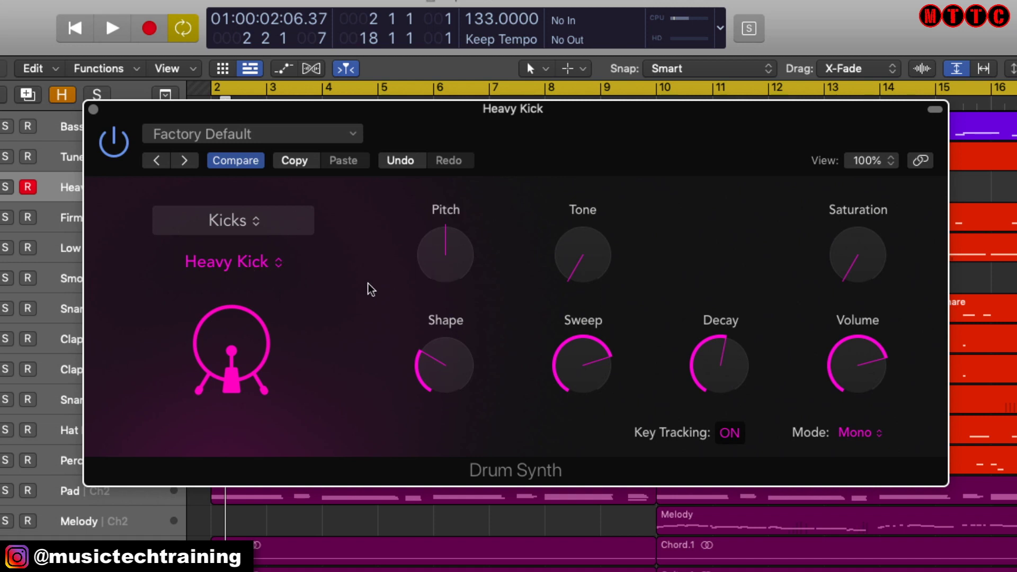
Step: Try the Heavy Kick's Pitch control, leaving it at 0, and raise Tone to about halfway
drag(585, 133, 583, 112)
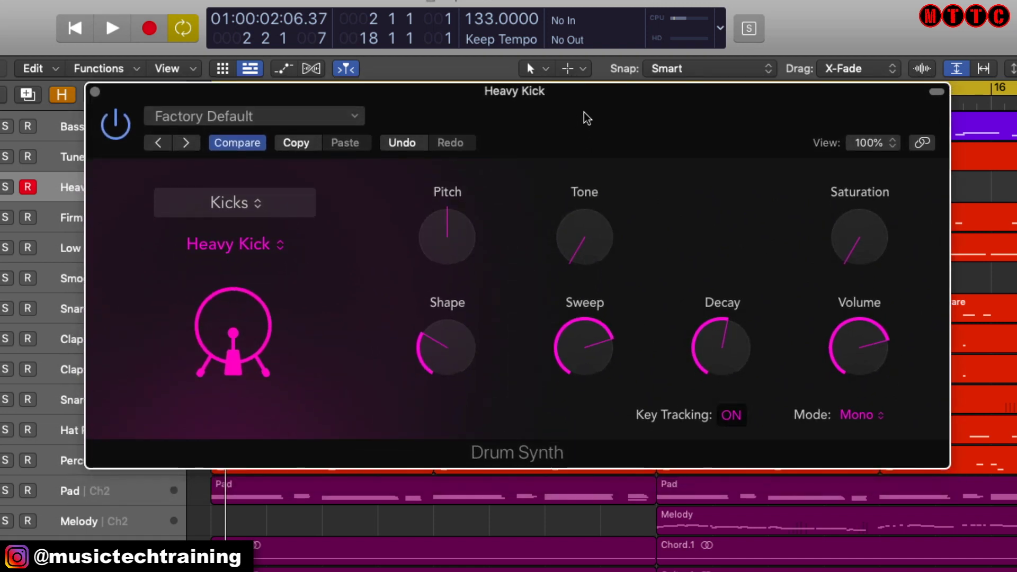
mouse_move(441, 264)
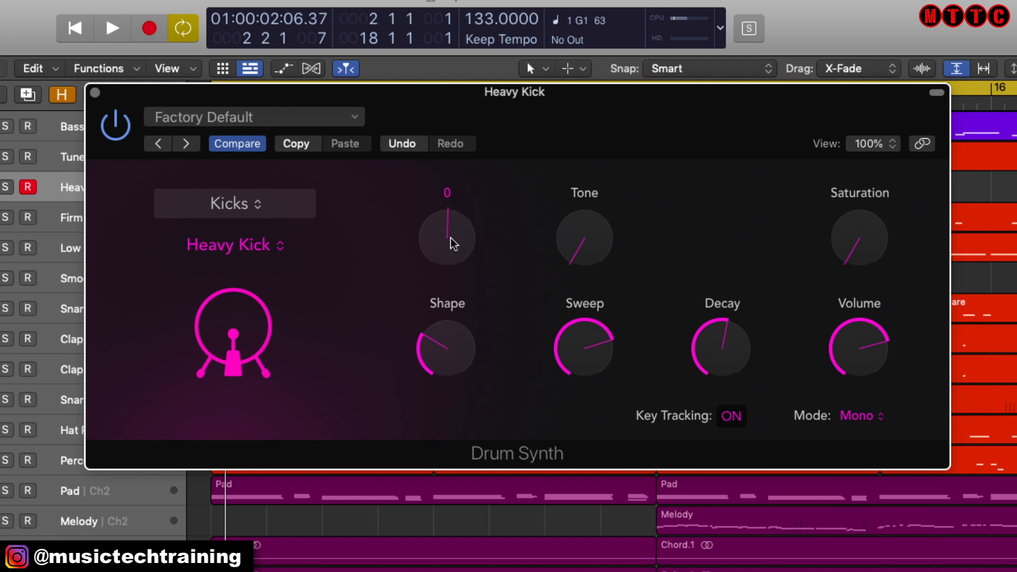
mouse_move(450, 237)
mouse_down()
mouse_move(450, 193)
mouse_move(441, 239)
mouse_move(449, 233)
mouse_up()
drag(589, 199, 583, 267)
drag(585, 232, 587, 119)
Step: Try different Saturation amounts on the Heavy Kick and settle on a small amount
drag(858, 234, 852, 170)
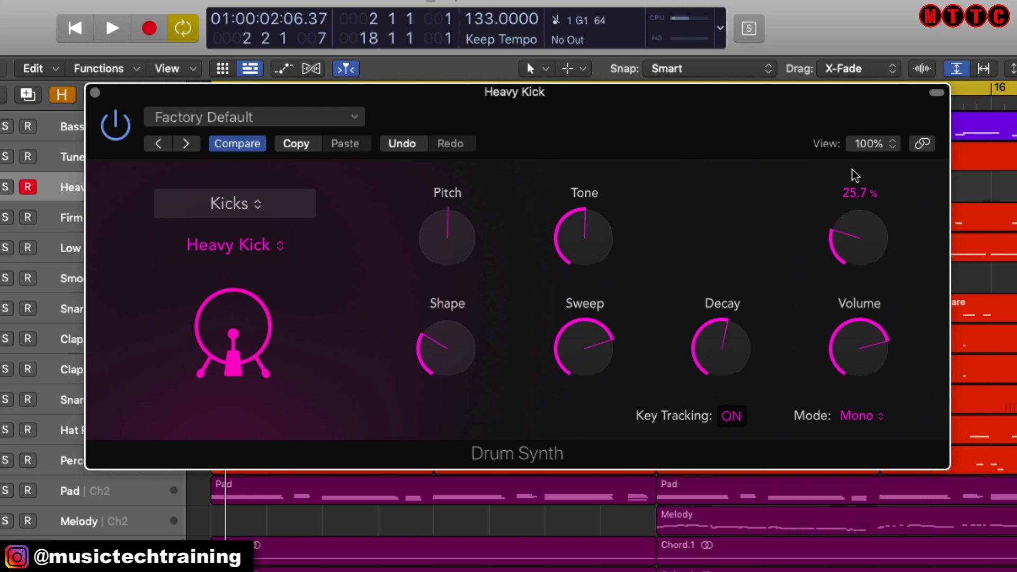
mouse_move(852, 170)
mouse_down()
mouse_move(867, 110)
mouse_move(854, 186)
mouse_up()
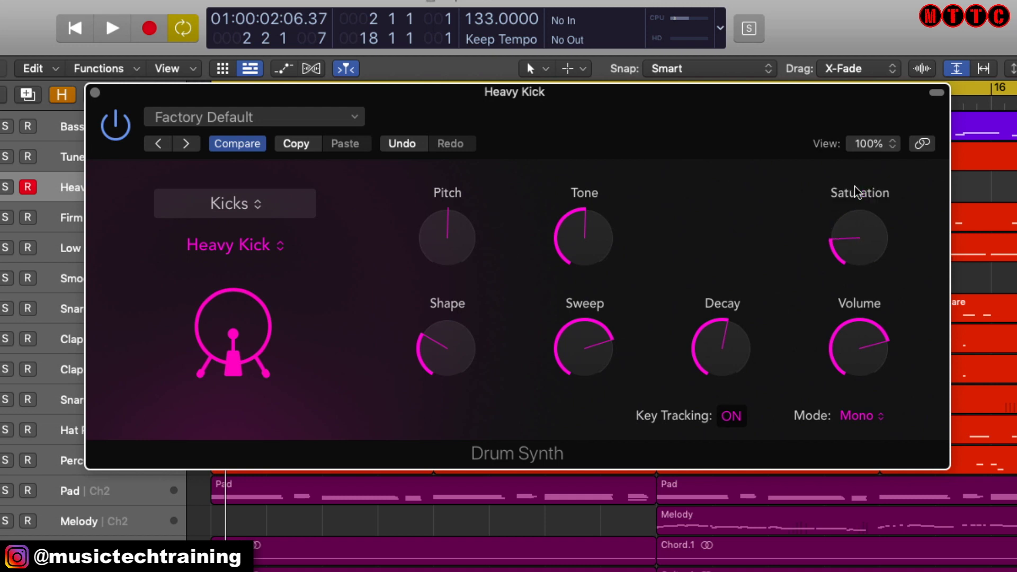
drag(829, 231, 845, 250)
Step: Raise the Heavy Kick's Shape to just under halfway and lower its Sweep to about halfway
click(453, 330)
drag(447, 341, 429, 318)
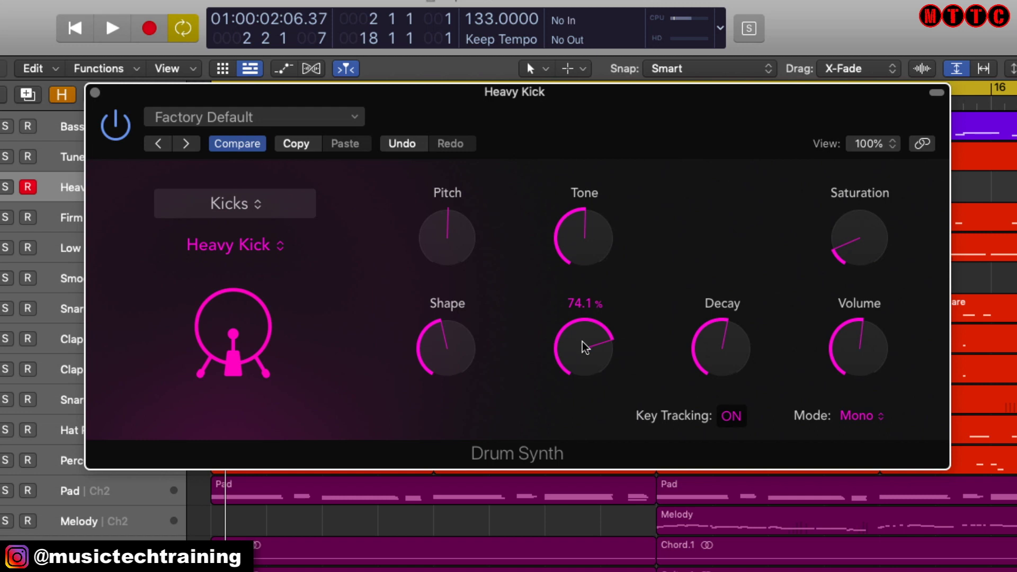
drag(583, 348, 556, 408)
mouse_move(744, 359)
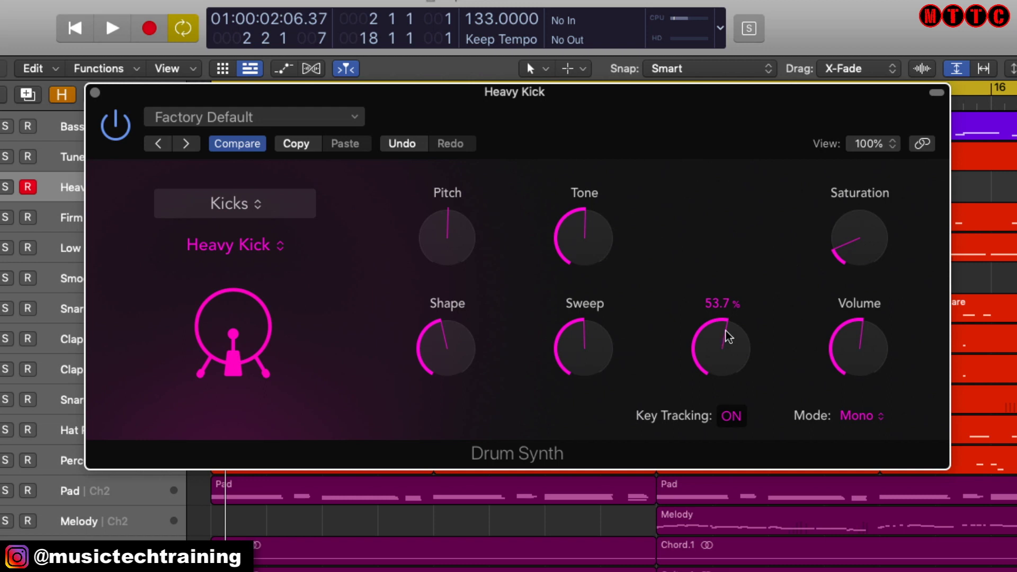
Step: Try the Heavy Kick's Decay at 0% and 100%, and settle on just over halfway
drag(721, 336, 745, 526)
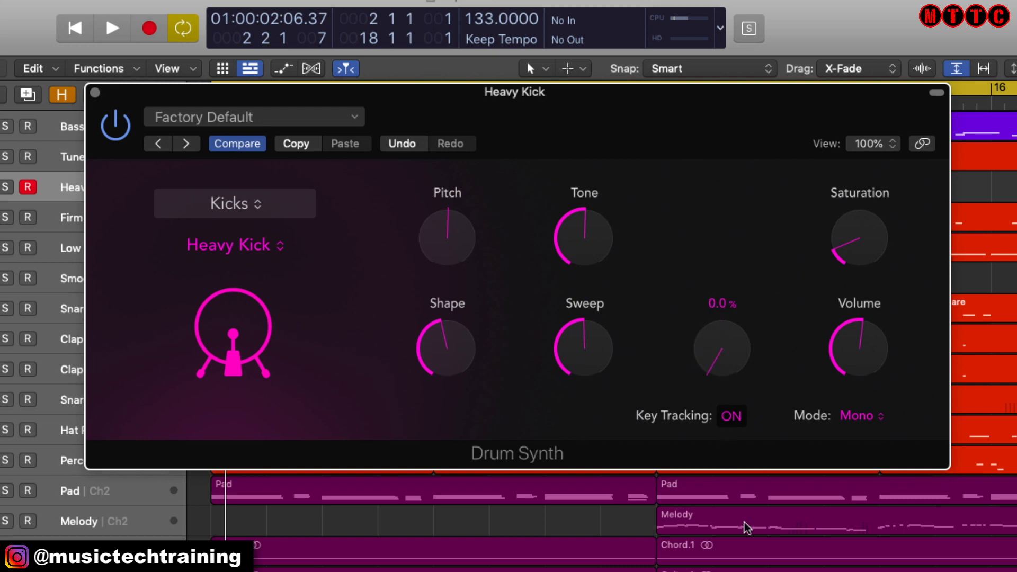
drag(719, 350, 709, 66)
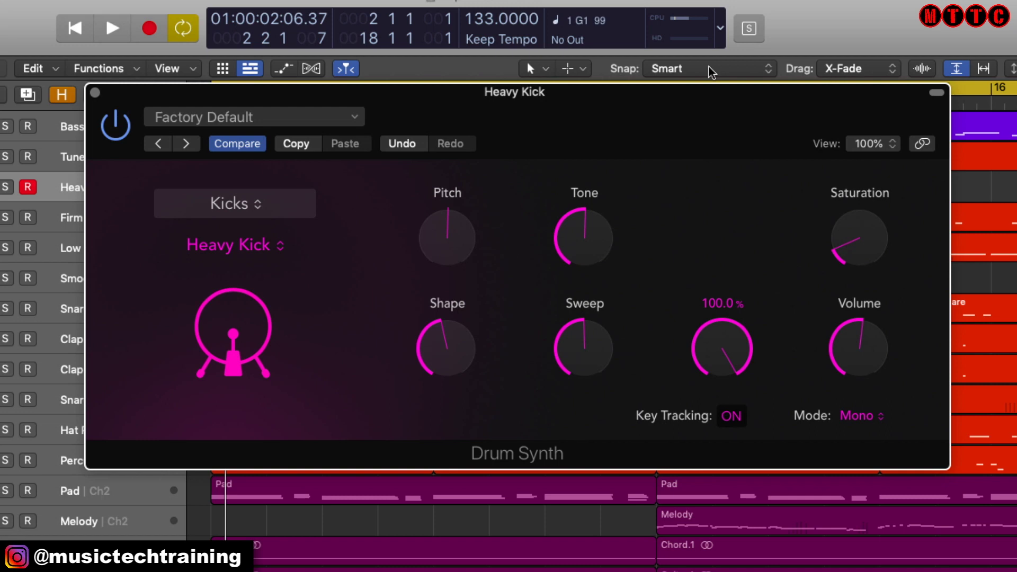
drag(709, 65, 716, 214)
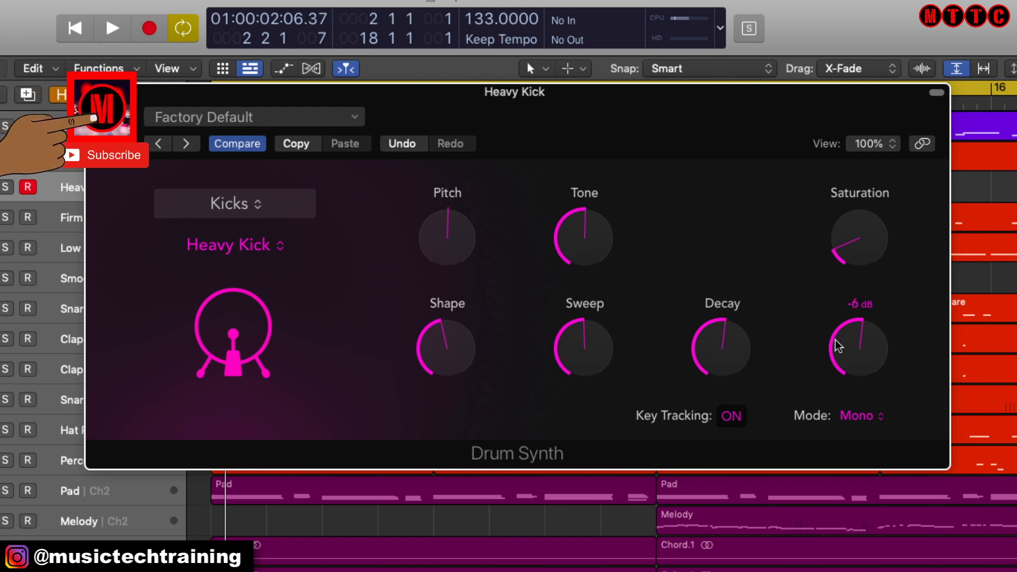
Step: Compare Key Tracking off and on for the Heavy Kick, leaving it on, and lower Shape to near its minimum
click(732, 419)
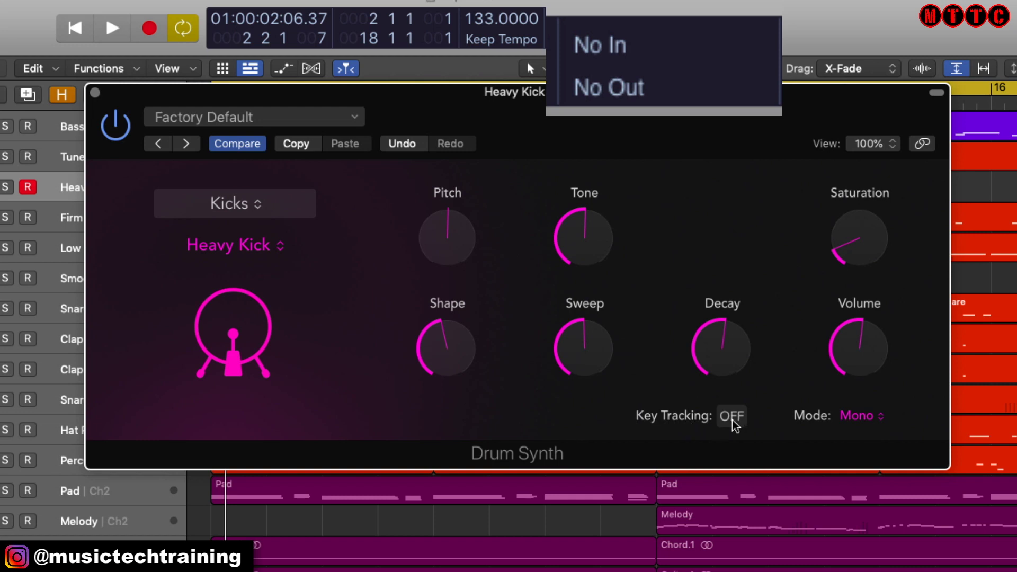
click(731, 417)
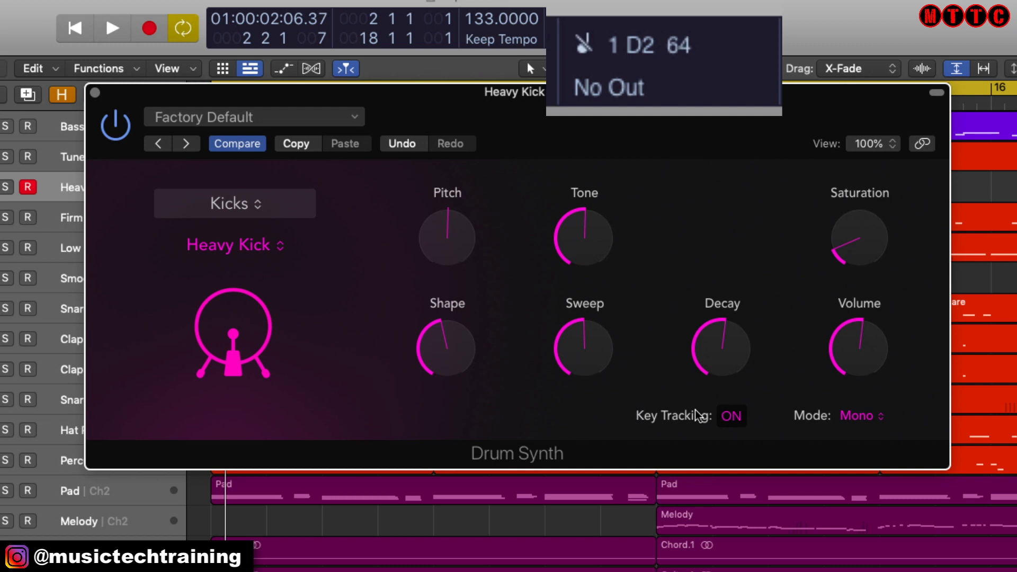
scroll(477, 358, down, 5)
Step: Try the Heavy Kick in Poly mode and return it to Mono
click(882, 416)
click(886, 418)
click(866, 419)
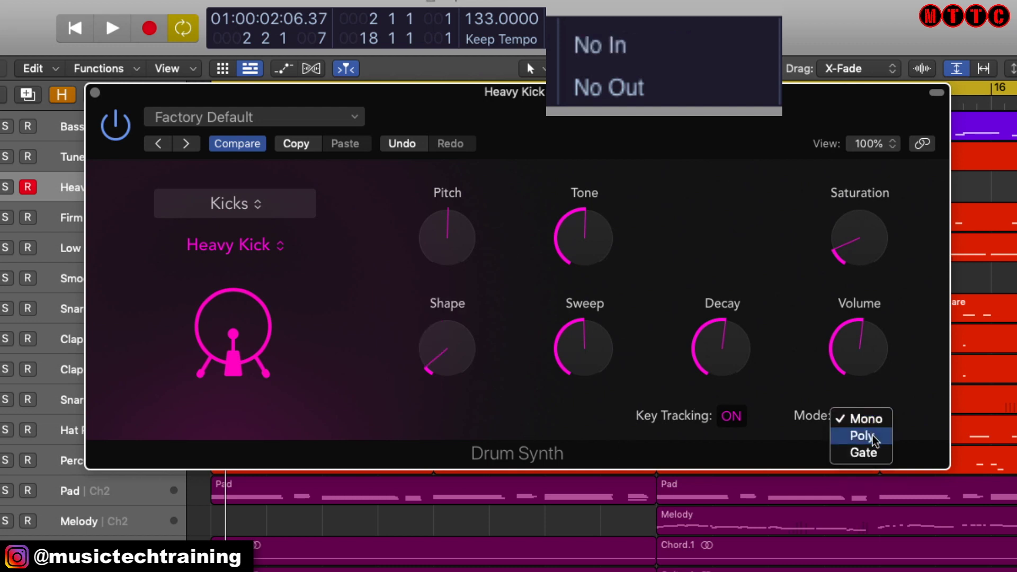
click(865, 419)
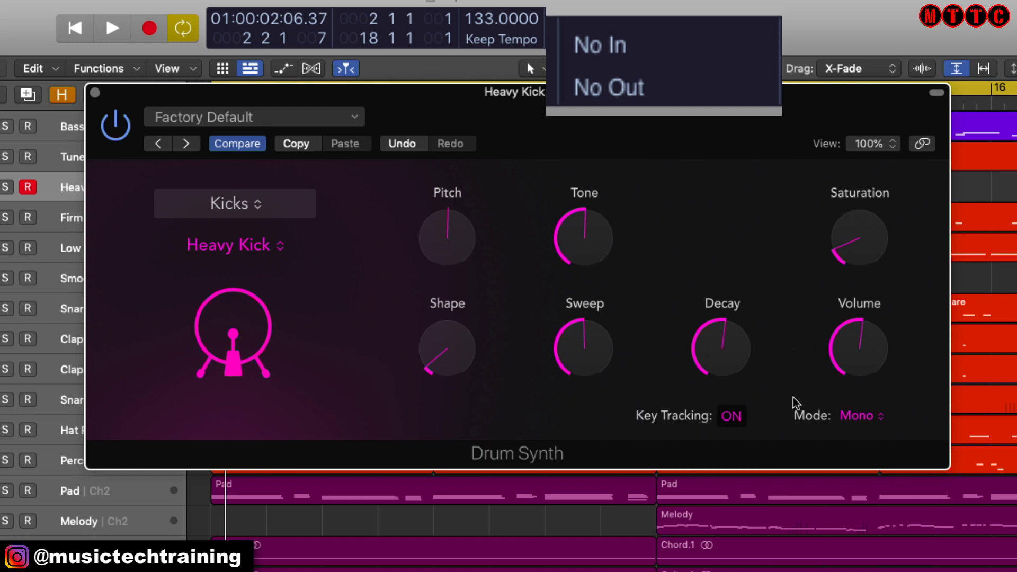
click(858, 418)
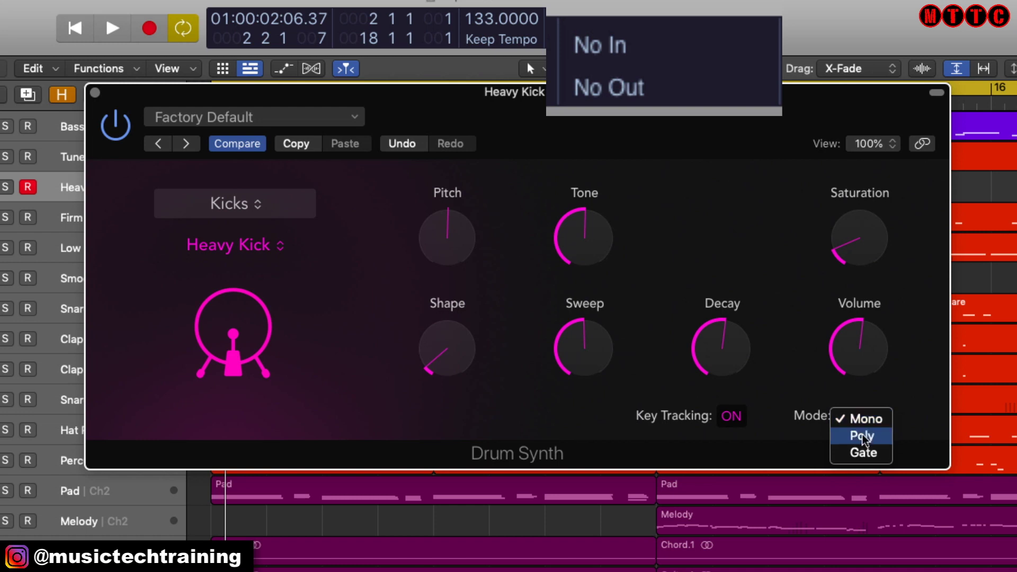
click(863, 436)
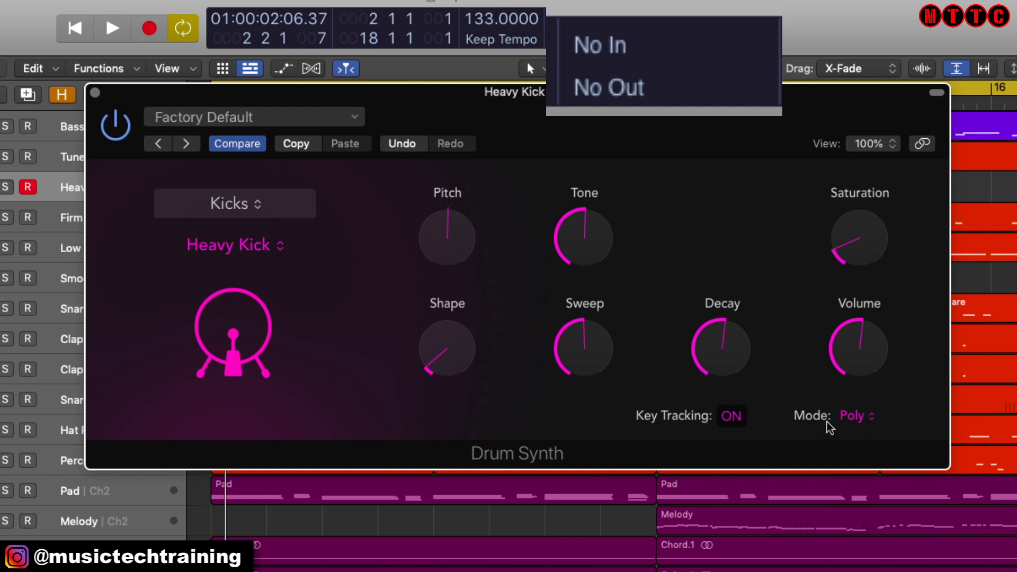
click(850, 417)
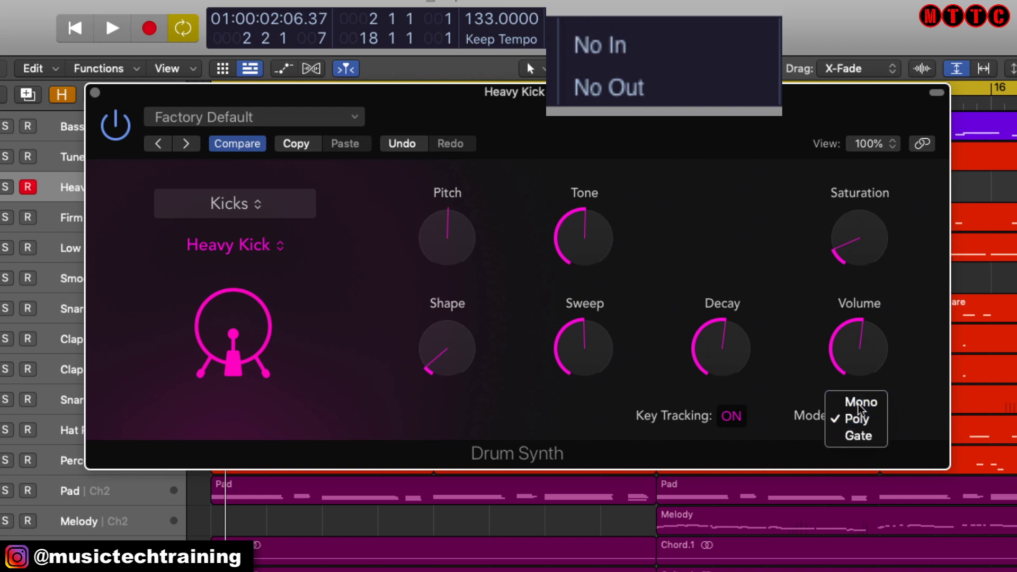
click(859, 404)
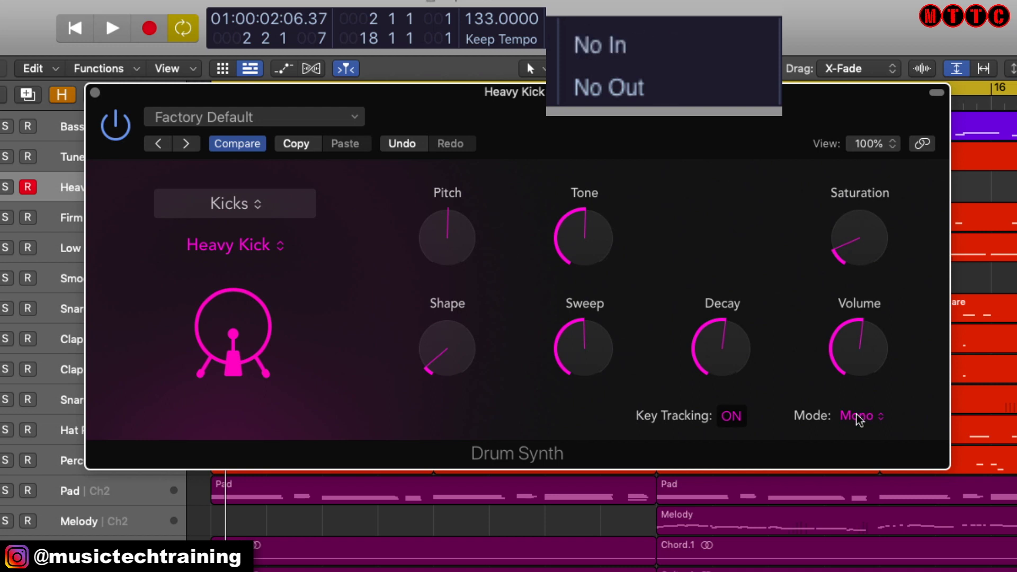
Step: Compare the Heavy Kick's Gate and Mono modes, finishing in Gate
click(858, 417)
click(860, 451)
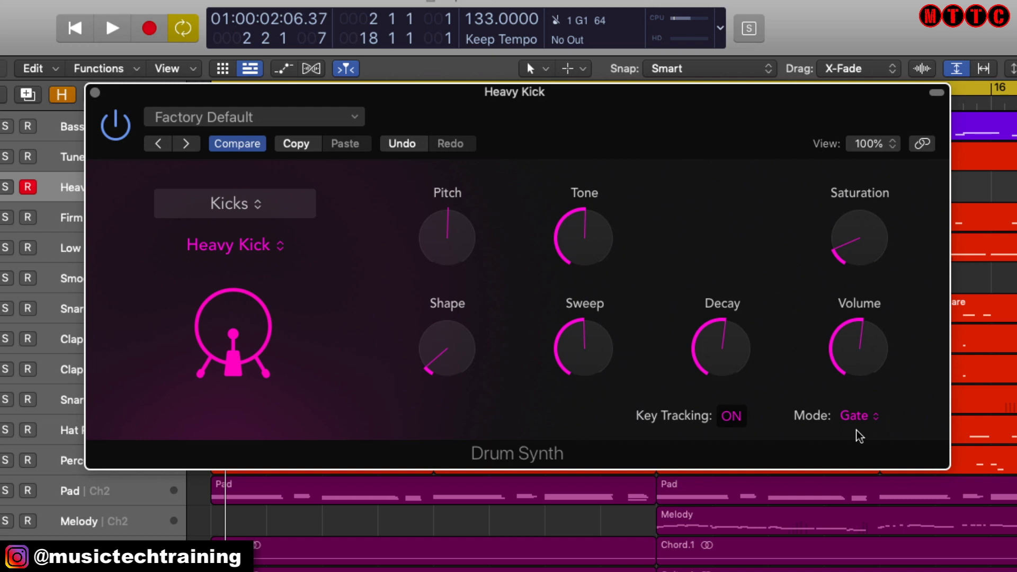
click(858, 419)
click(862, 386)
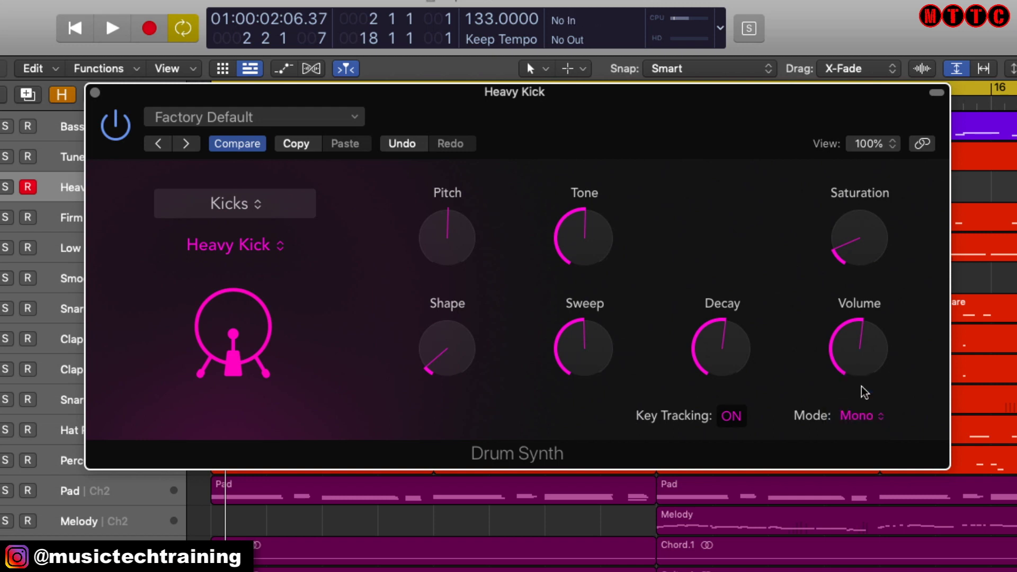
click(866, 412)
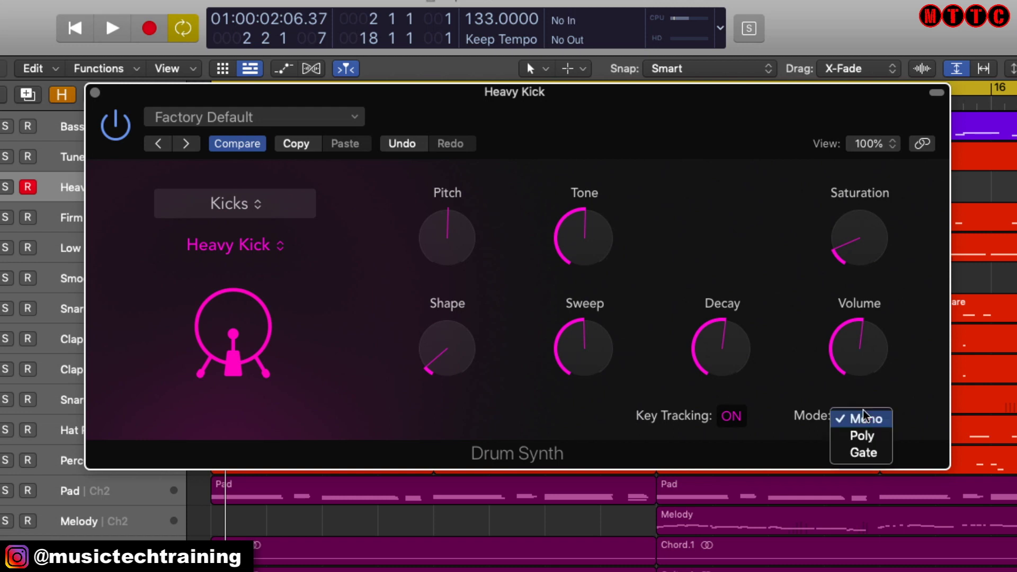
click(868, 454)
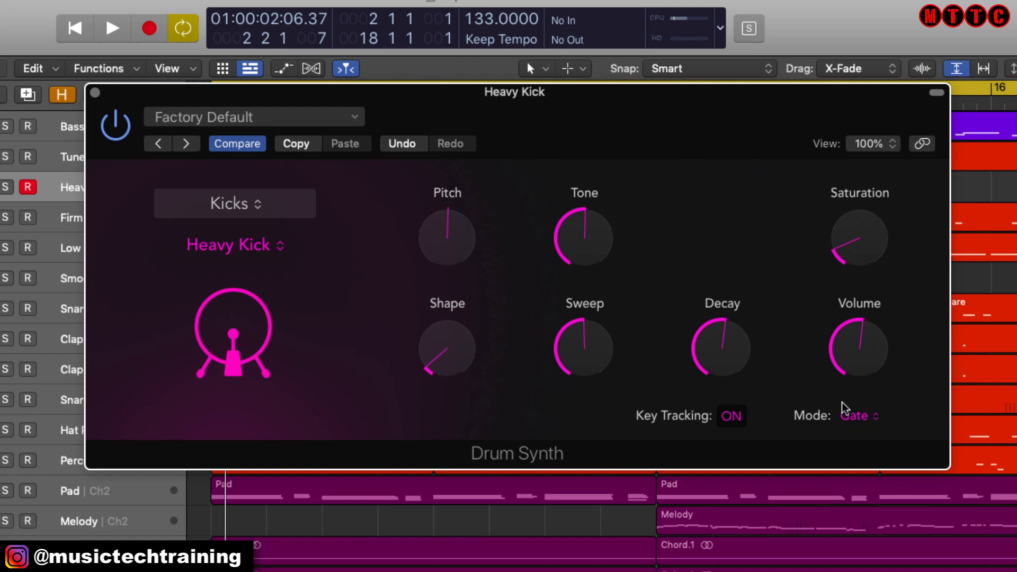
Step: Switch the sound category to Snares and Claps, review its list of sounds and keep Snappy Snare loaded
click(257, 206)
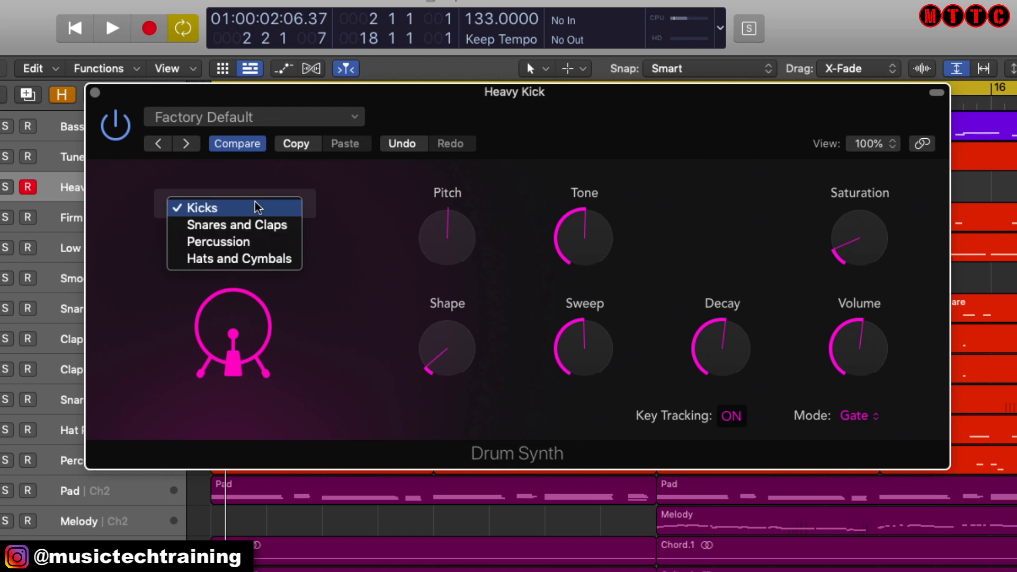
click(279, 228)
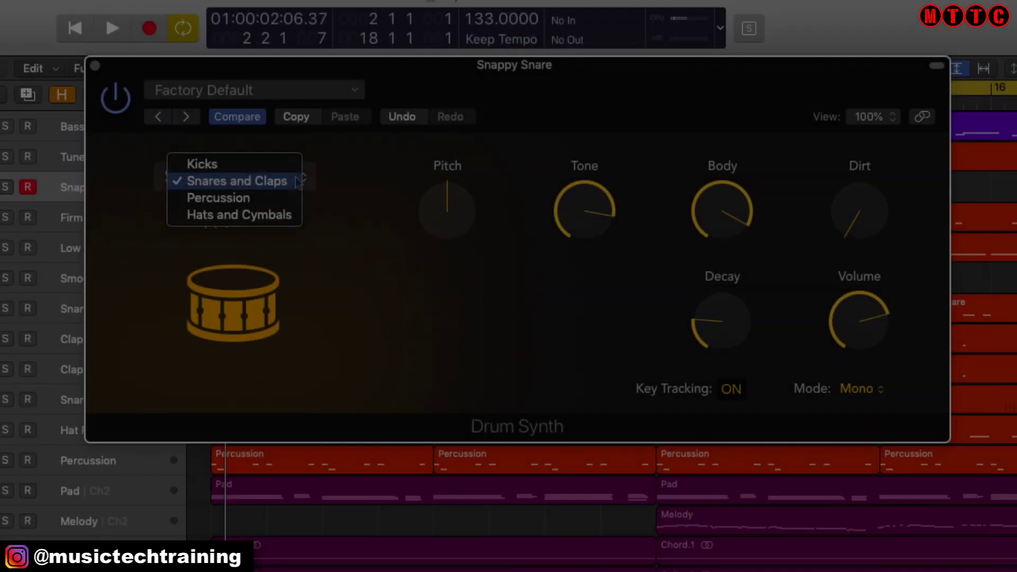
click(299, 183)
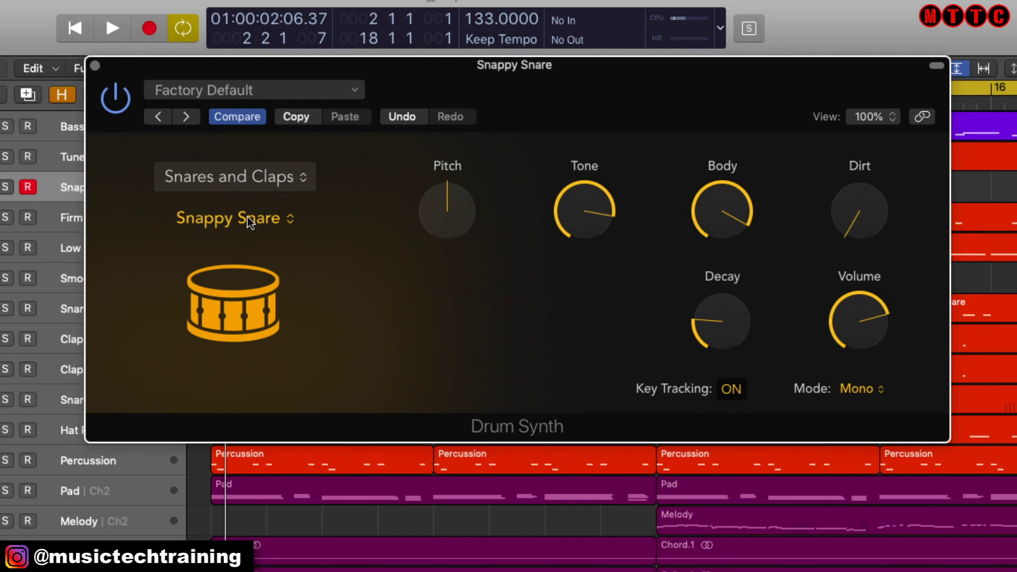
click(277, 221)
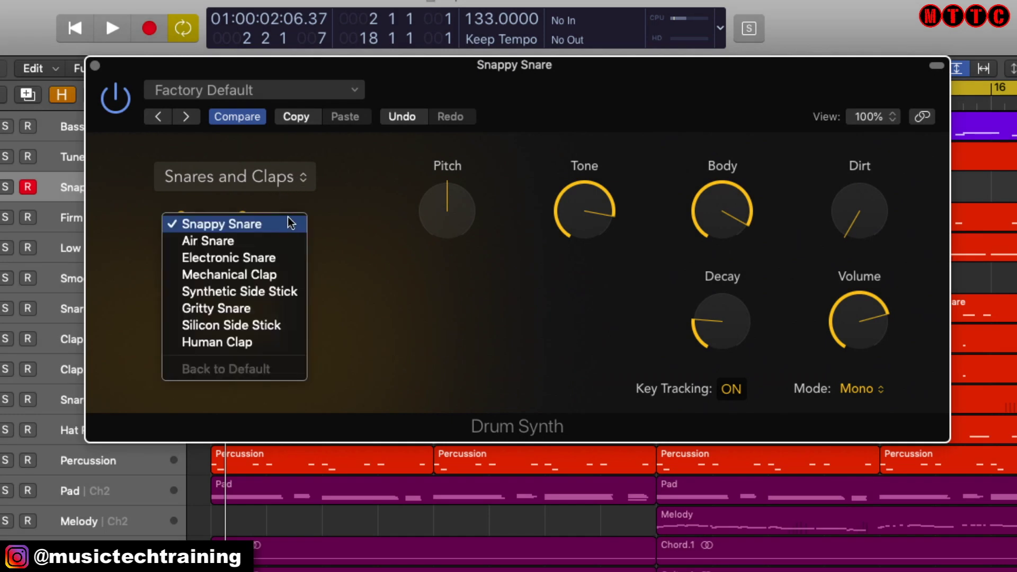
click(353, 212)
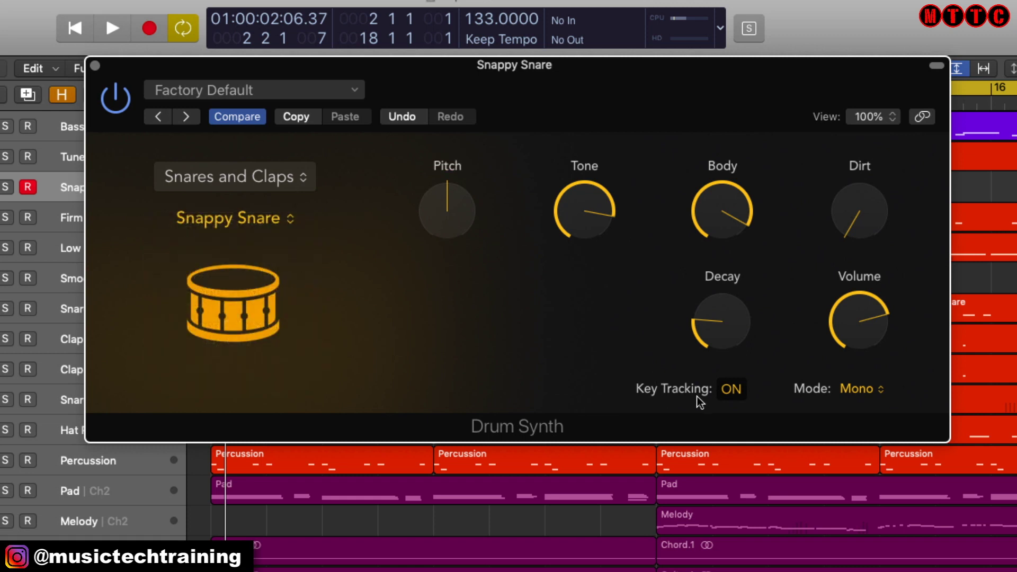
Step: Turn off the Snappy Snare's Key Tracking, nudge its Pitch up slightly and lower Tone to about two-thirds
click(731, 390)
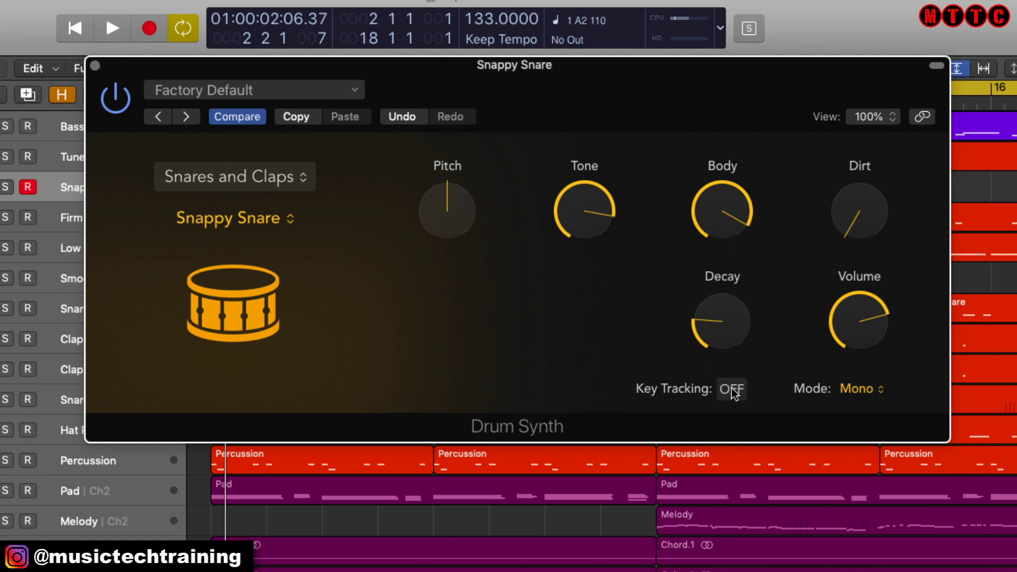
mouse_move(444, 204)
mouse_down()
mouse_move(439, 212)
mouse_move(441, 177)
mouse_move(440, 201)
mouse_up()
mouse_move(593, 204)
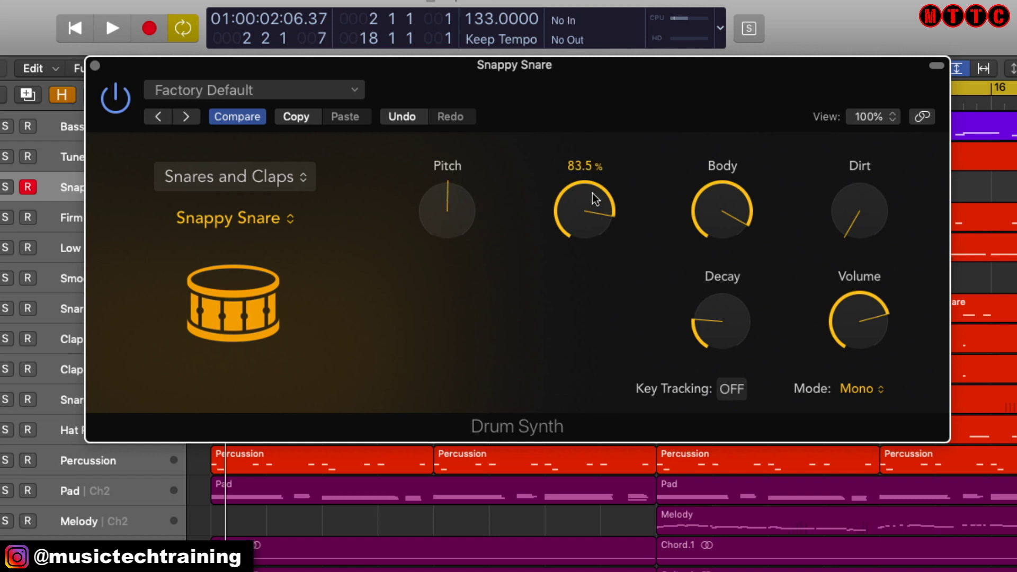
drag(572, 211, 570, 240)
Step: Lower the Snappy Snare's Body to just under halfway and raise its Dirt to about three-quarters
mouse_move(711, 196)
drag(711, 196, 715, 154)
drag(854, 212, 858, 32)
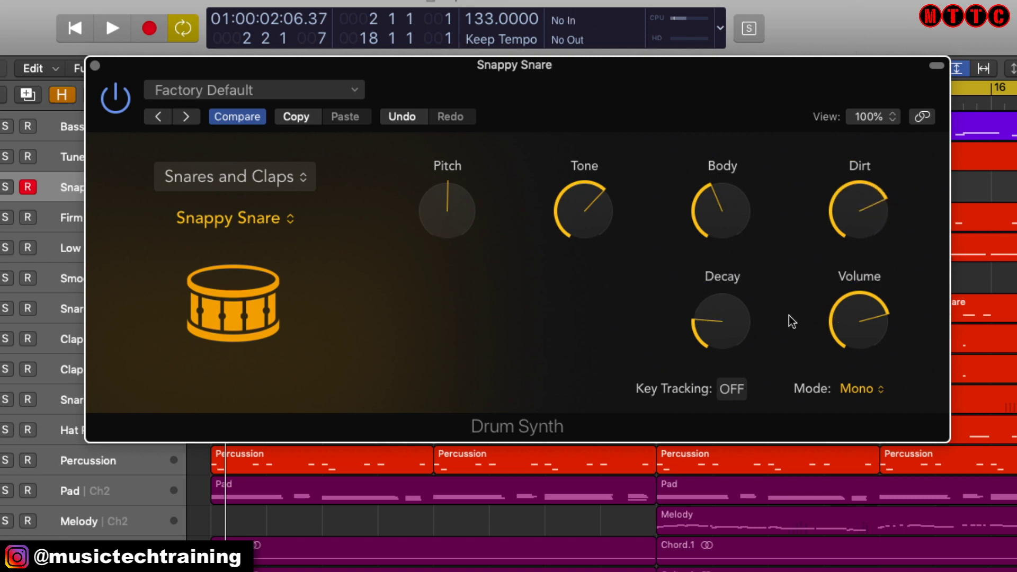
Step: Load Air Snare, Electronic Snare and Mechanical Clap in turn to audition them
click(260, 216)
click(254, 242)
mouse_move(689, 319)
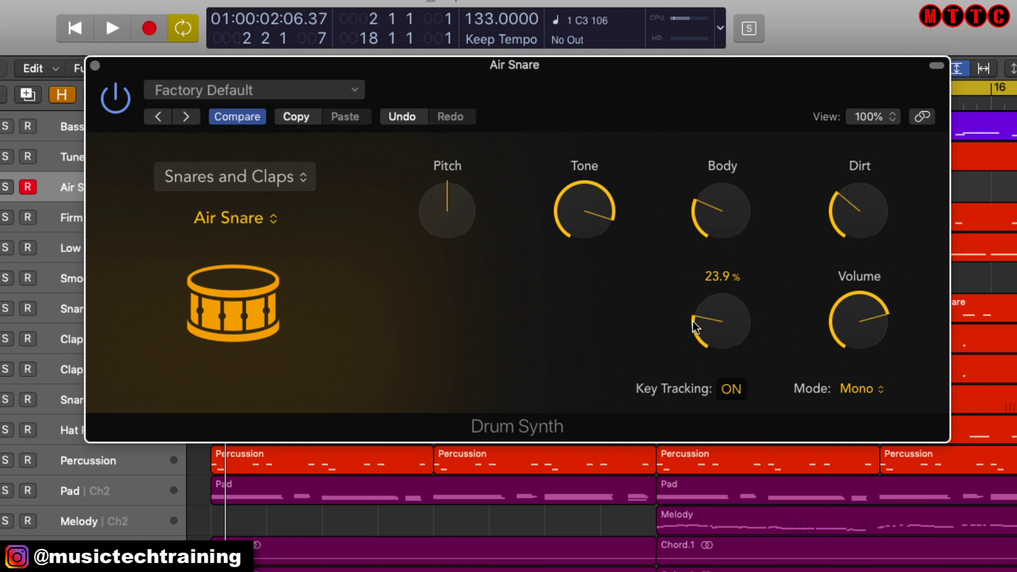
click(233, 217)
click(236, 241)
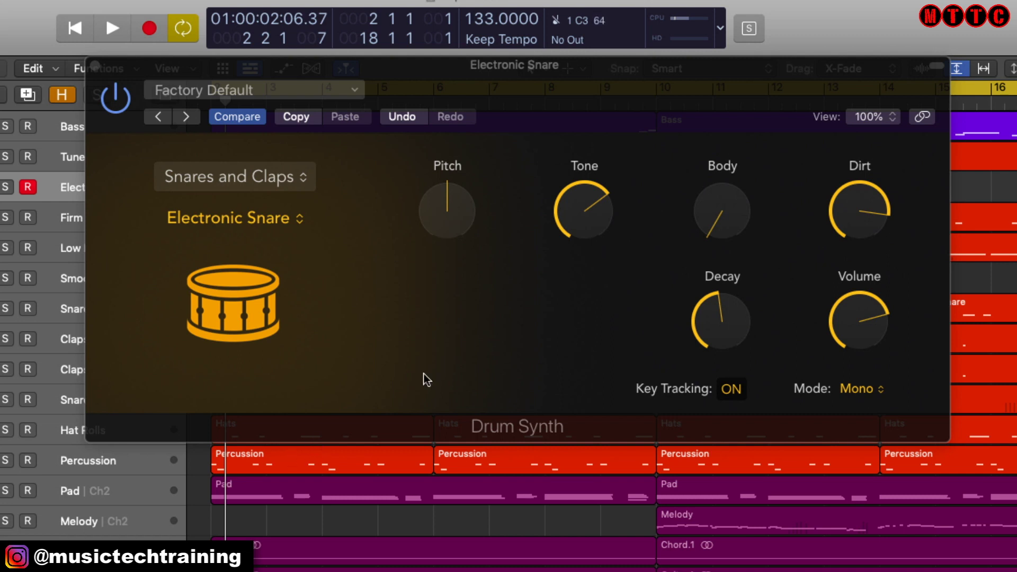
click(233, 218)
click(279, 240)
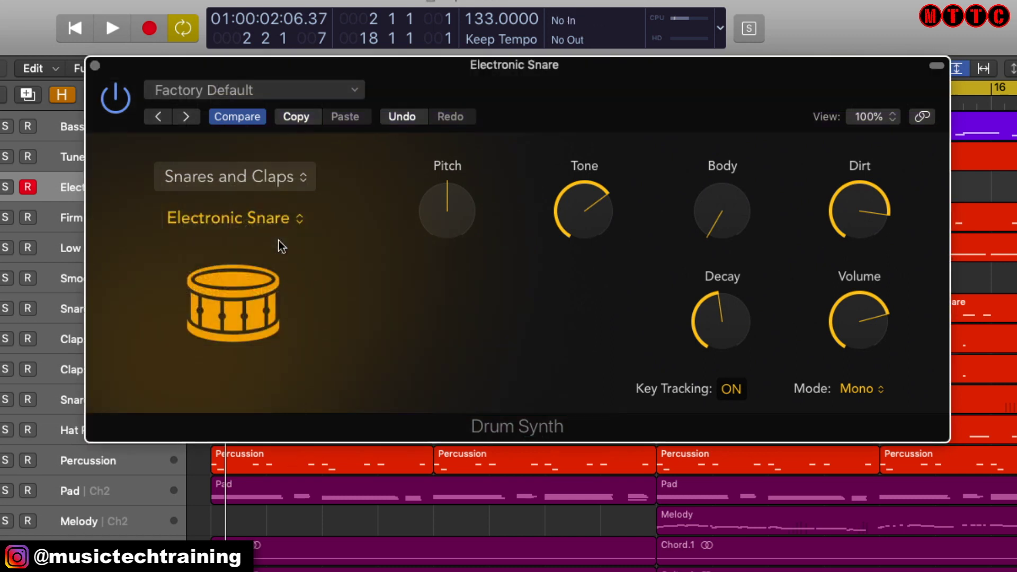
Step: Audition further Snares and Claps sounds, including Synthetic Side Stick and Silicon Side Stick
click(256, 218)
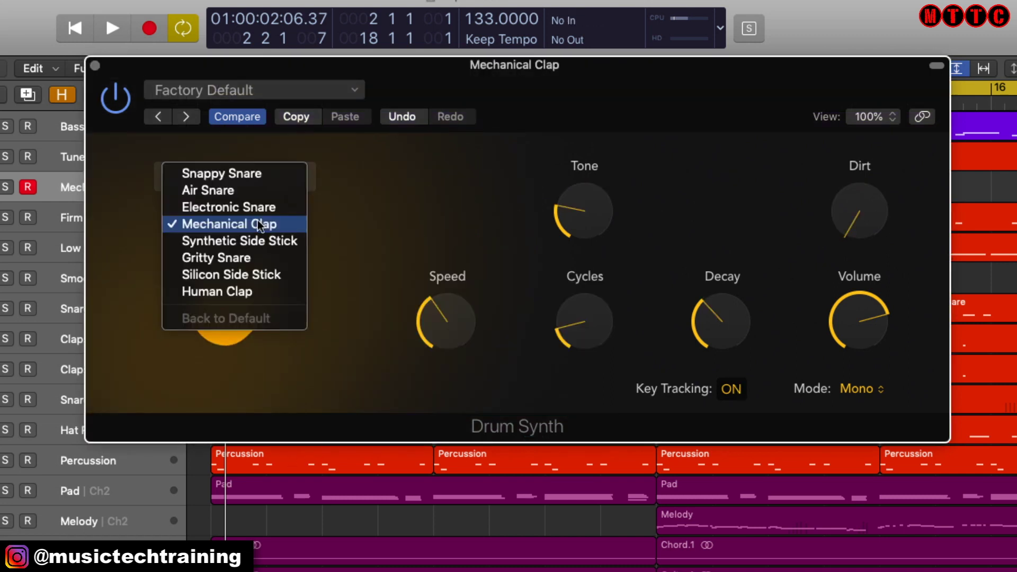
click(257, 238)
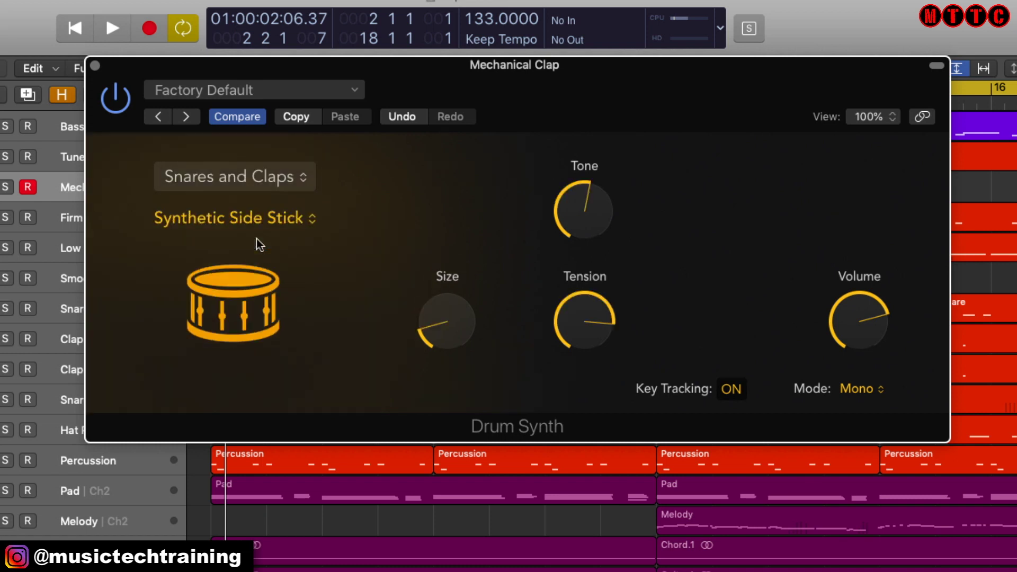
click(257, 239)
click(269, 243)
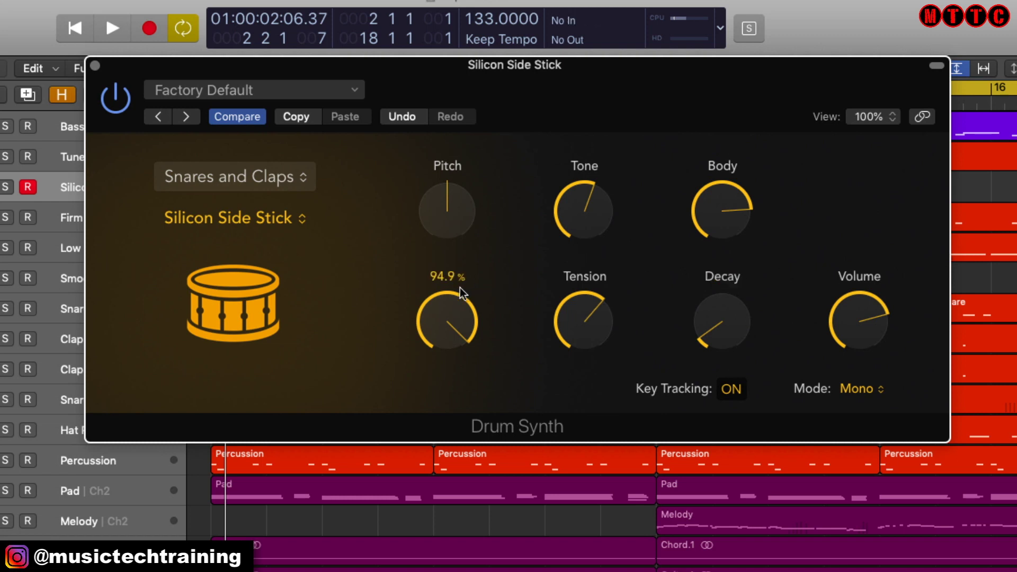
click(277, 218)
click(277, 240)
Step: Switch to the Percussion category's Deep Tom, raise its Noise to maximum and lower Snap to just under a fifth
drag(470, 343, 472, 292)
click(275, 224)
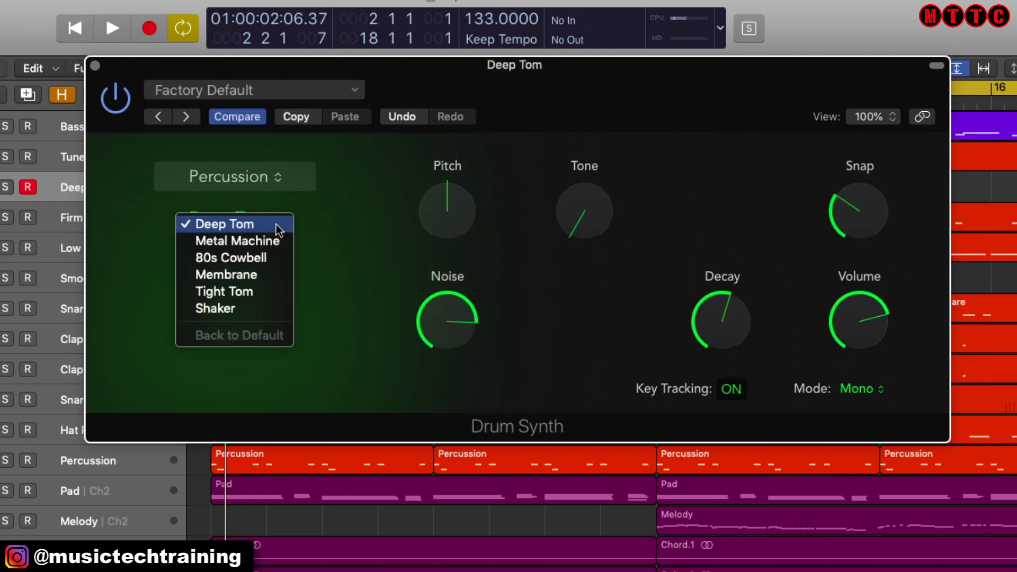
click(276, 224)
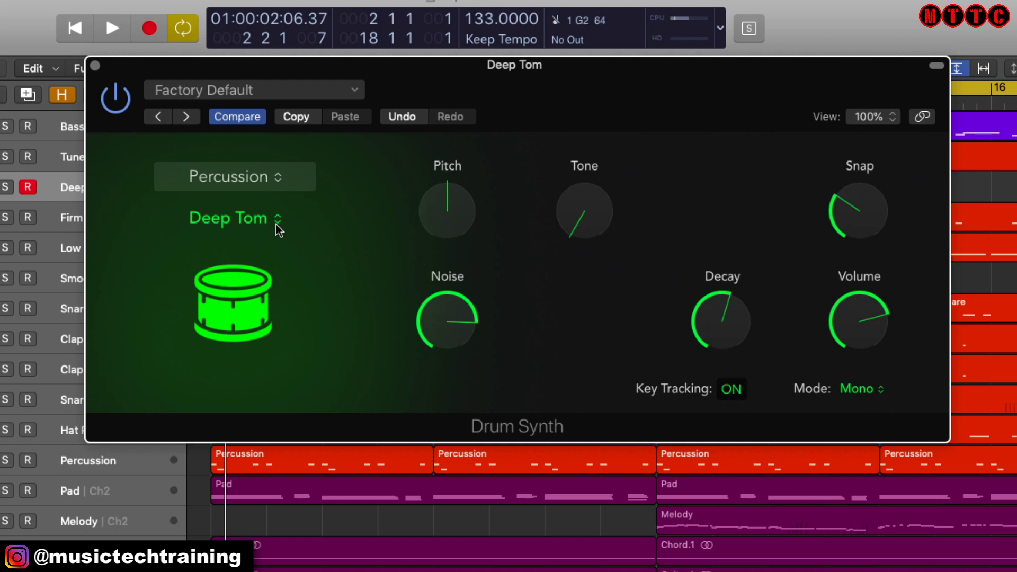
Step: Load the percussion sounds Metal Machine, 80s Cowbell and Membrane in turn to audition them
click(262, 219)
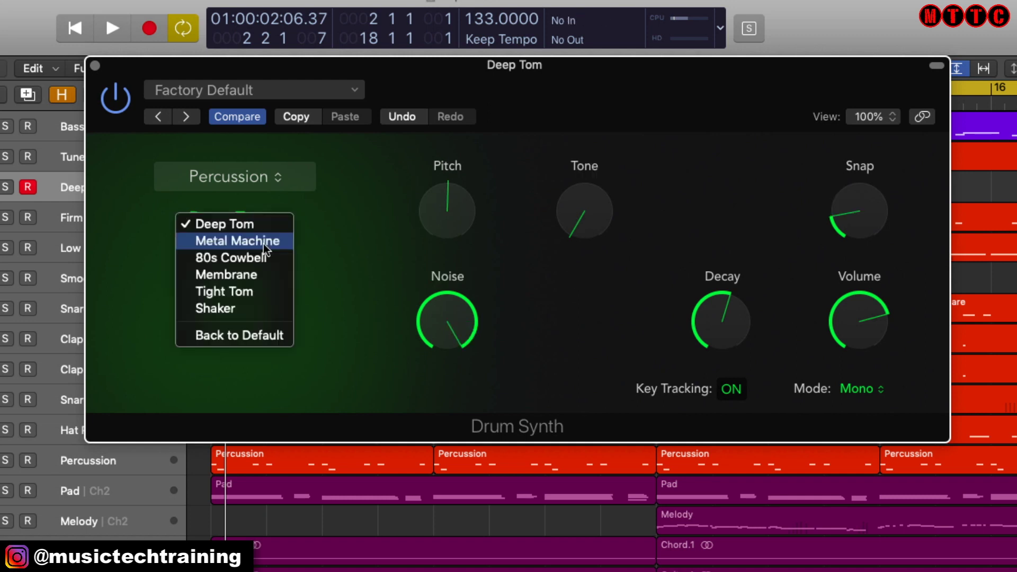
click(263, 244)
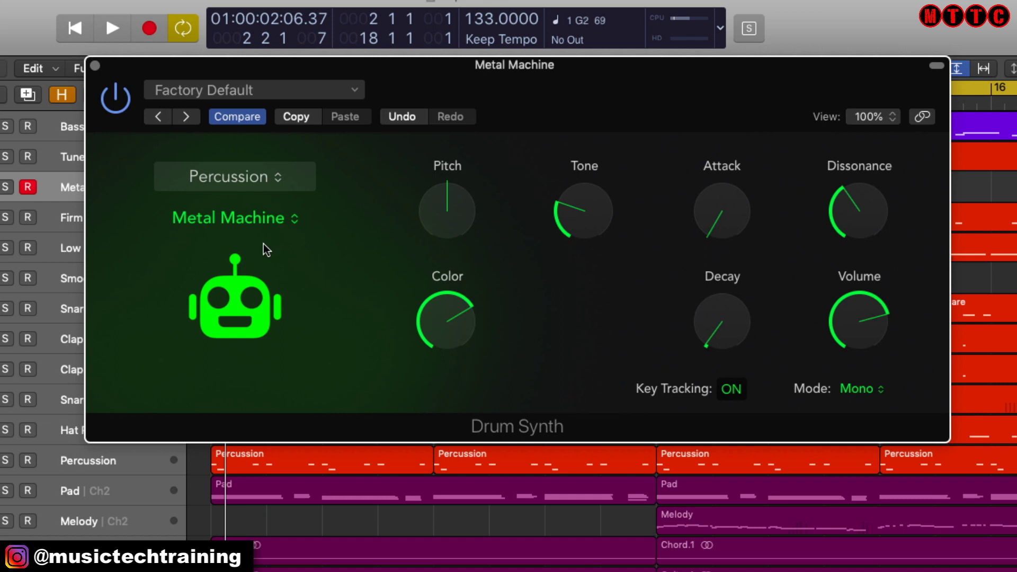
click(259, 243)
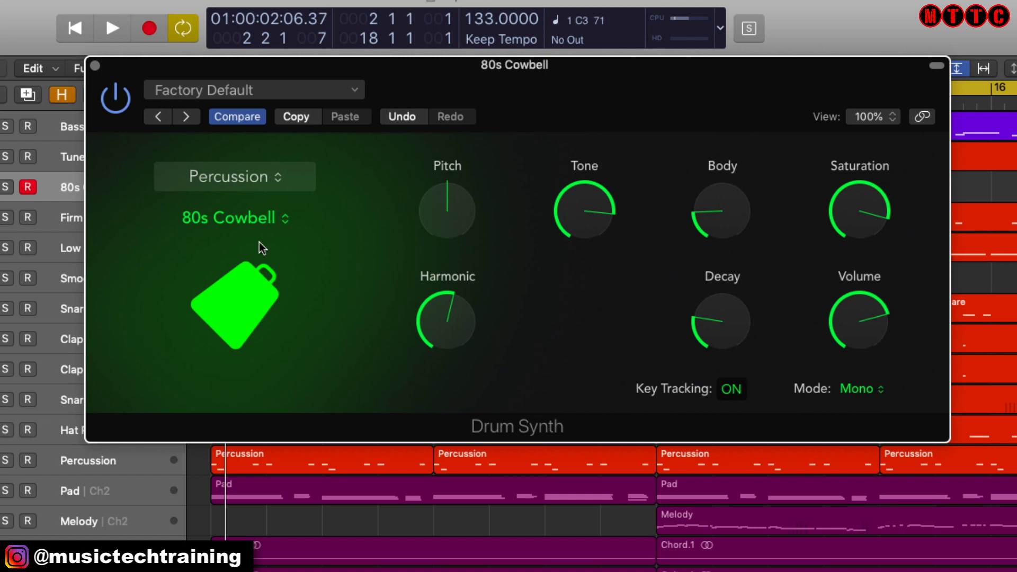
click(256, 221)
click(252, 240)
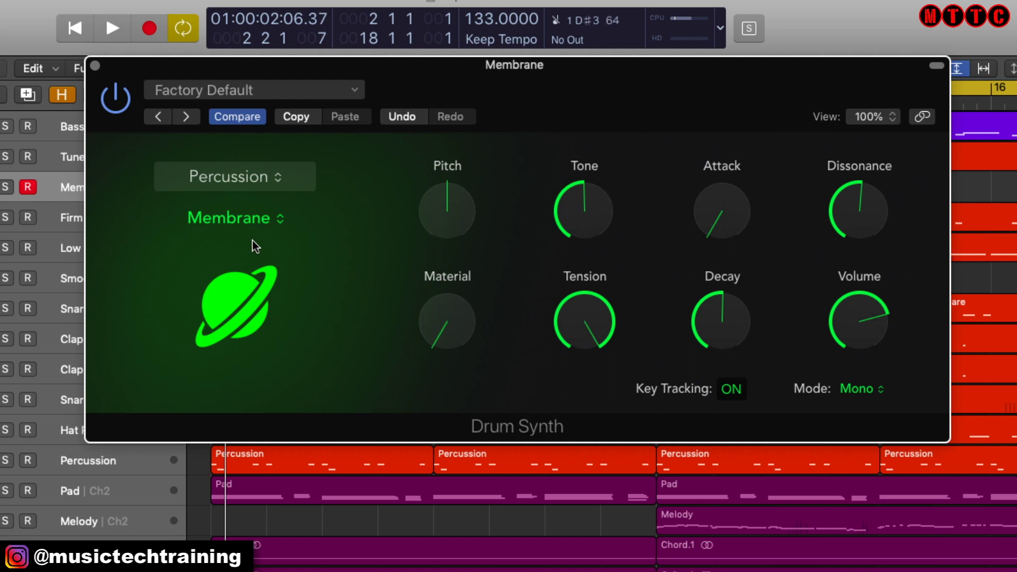
Step: Load the percussion sounds Tight Tom and Shaker in turn to audition them
click(252, 241)
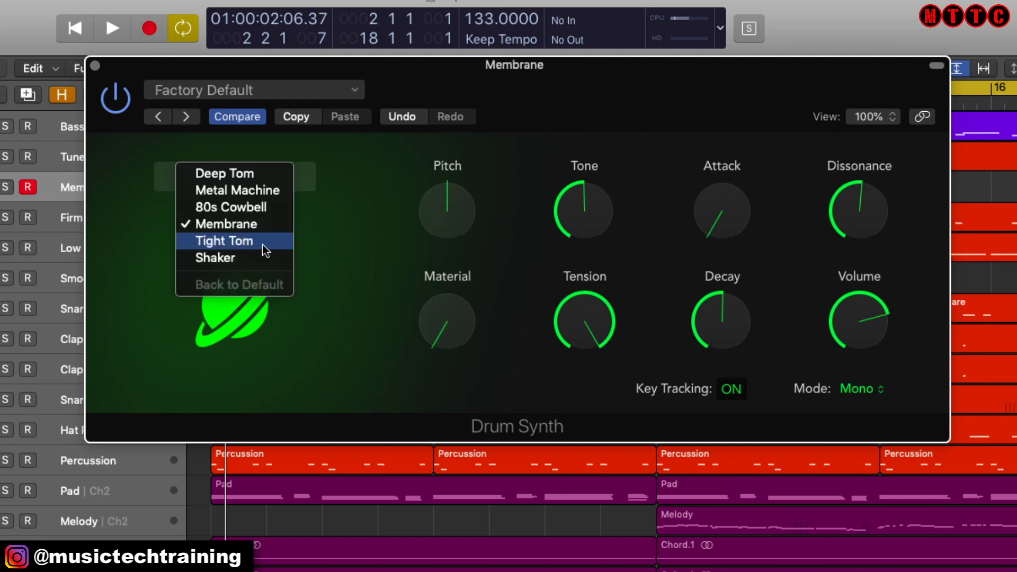
click(262, 244)
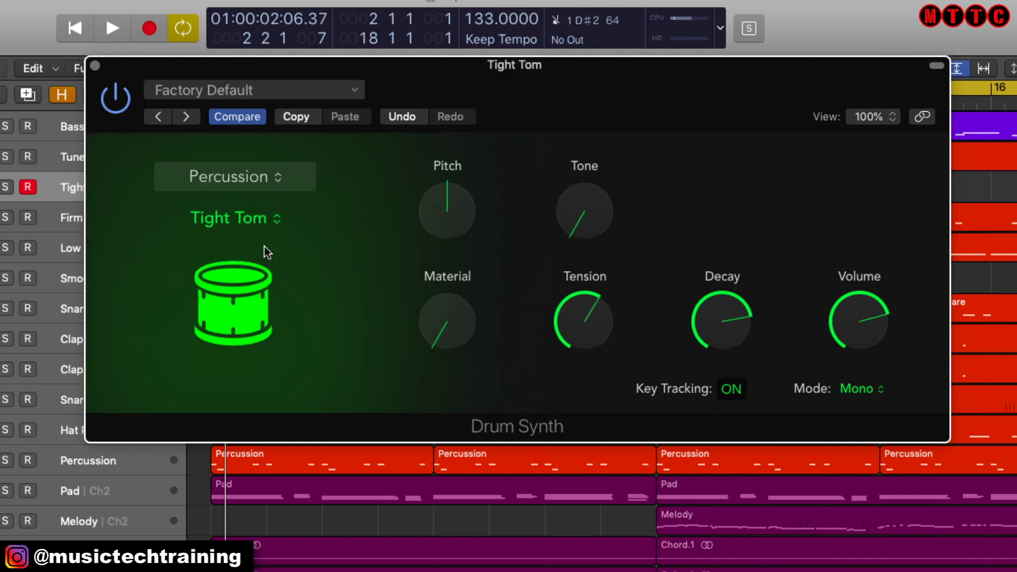
click(252, 220)
click(244, 241)
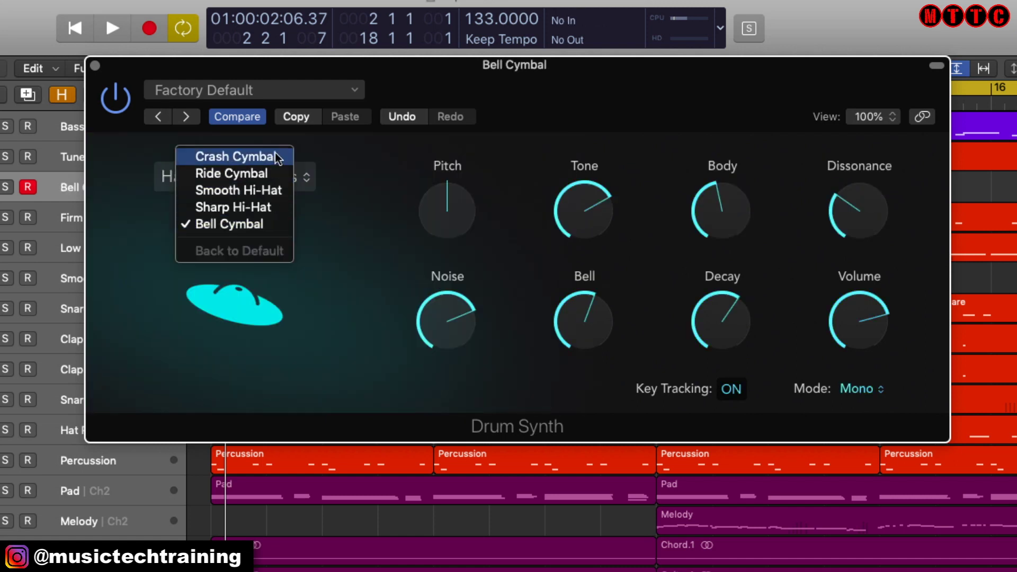
Step: Load the Hats and Cymbals sounds Crash Cymbal, Ride Cymbal, Smooth Hi-Hat, Sharp Hi-Hat and Bell Cymbal in turn to audition them
click(276, 153)
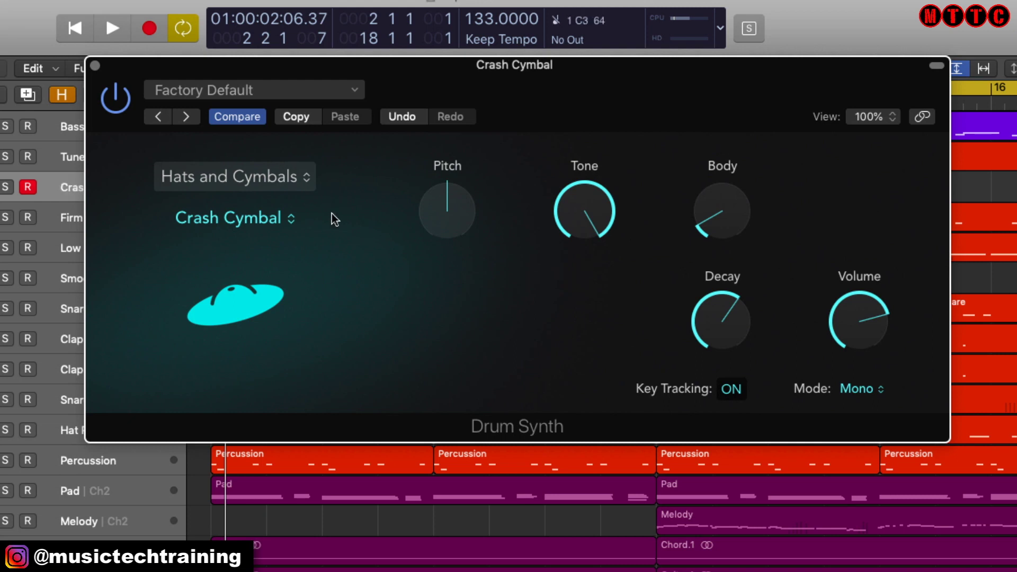
click(278, 219)
click(259, 240)
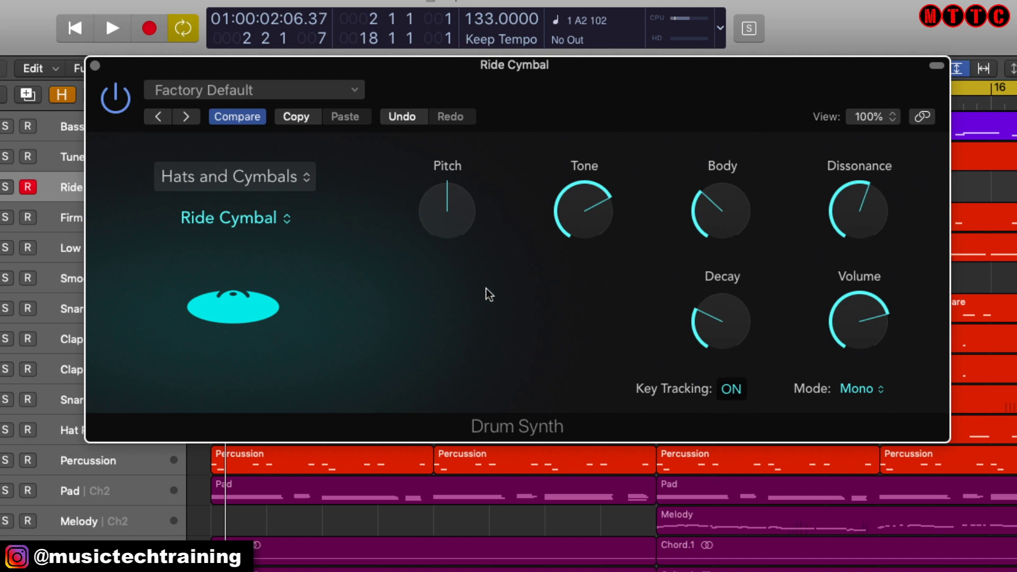
click(239, 245)
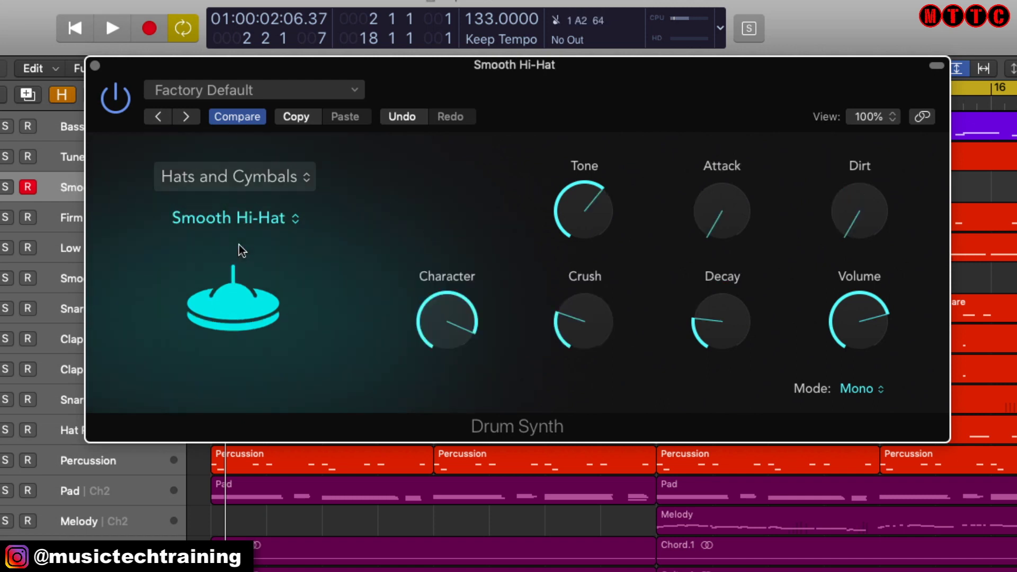
click(238, 219)
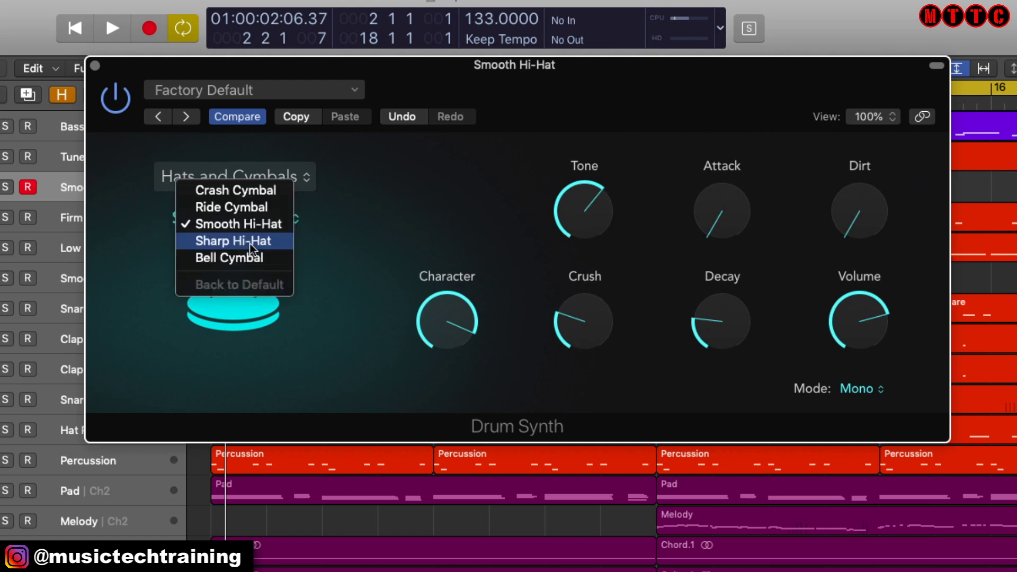
click(250, 240)
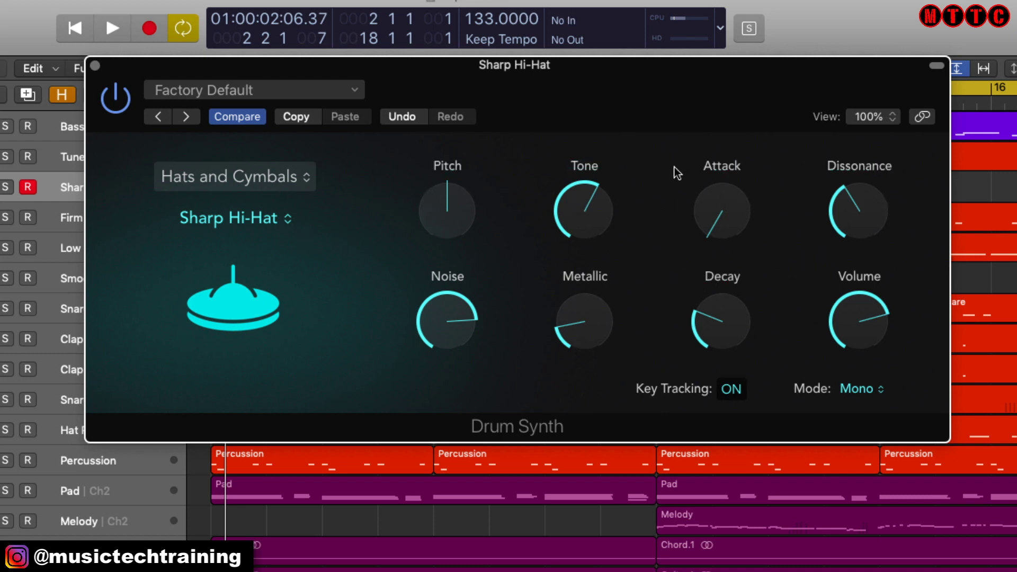
click(280, 224)
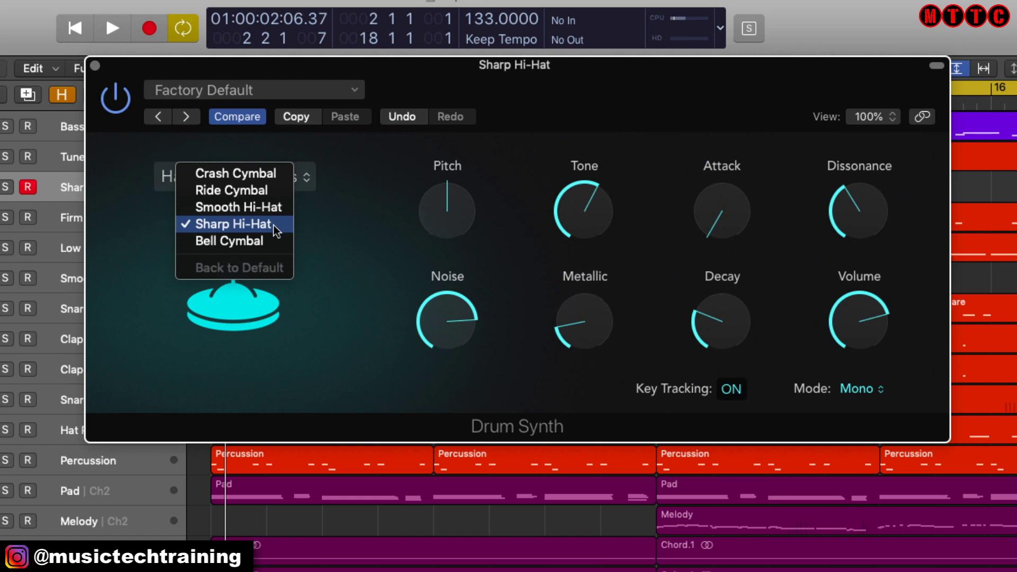
click(266, 240)
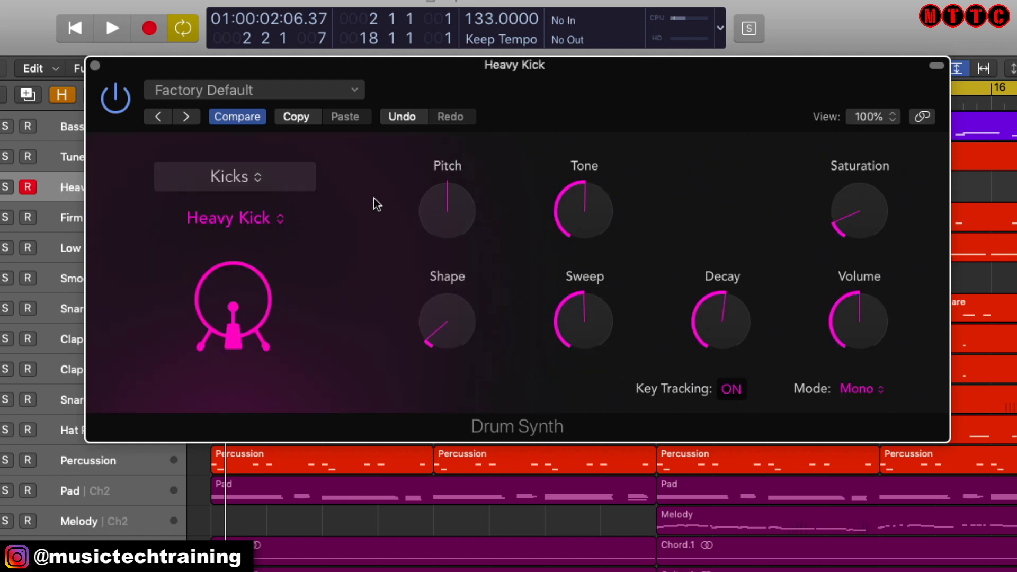
Step: Check the kick models on offer, keep Heavy Kick and close the Drum Synth window
click(265, 220)
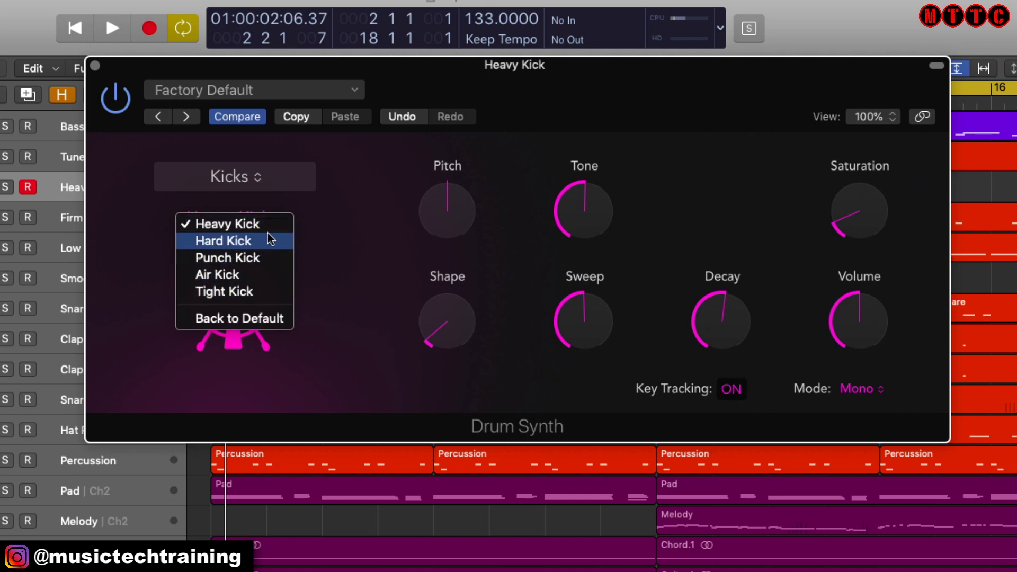
click(371, 229)
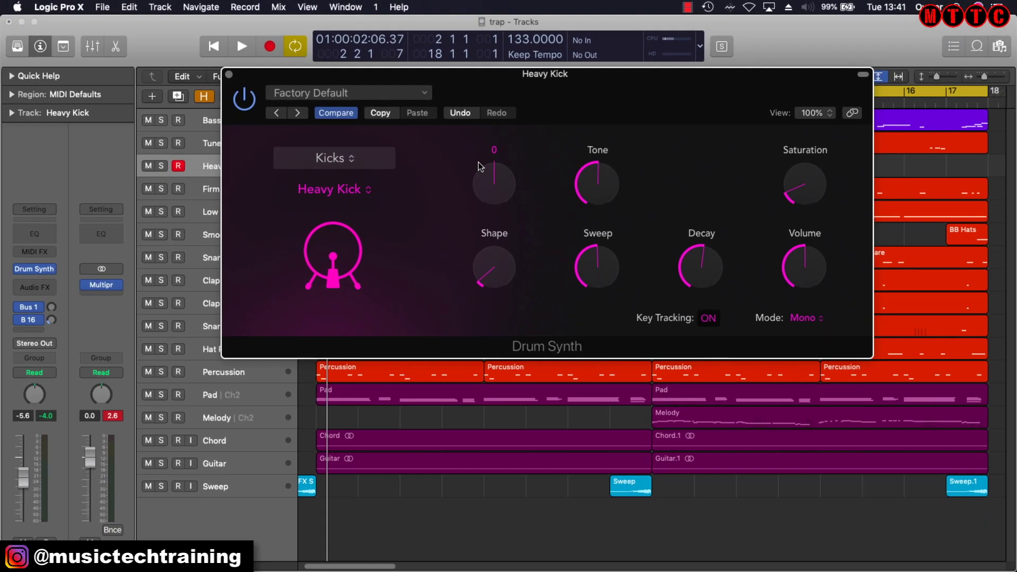
click(230, 75)
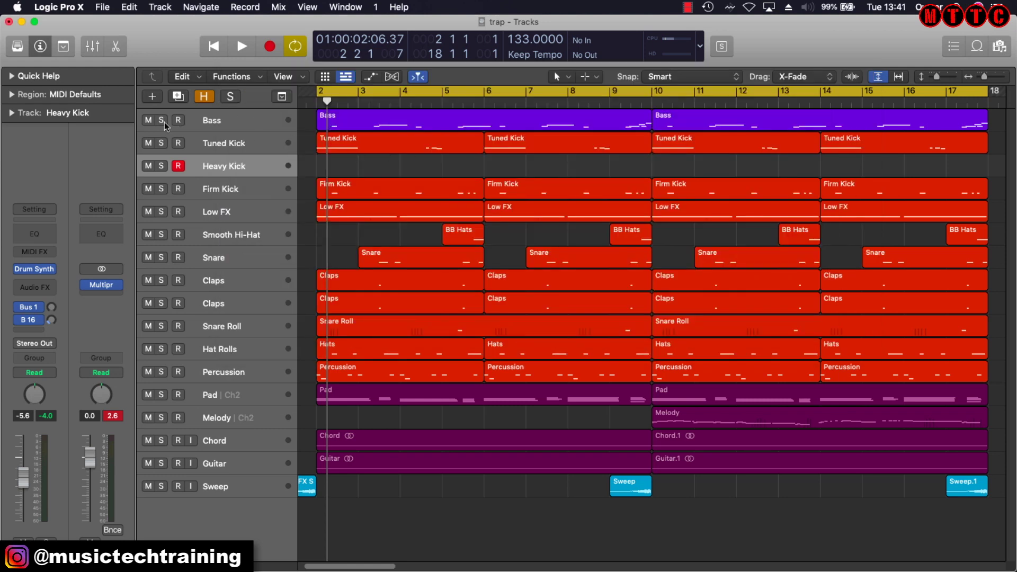
Step: Mute the Percussion and Firm Kick tracks and play the Bass and Tuned Kick tracks soloed
click(264, 120)
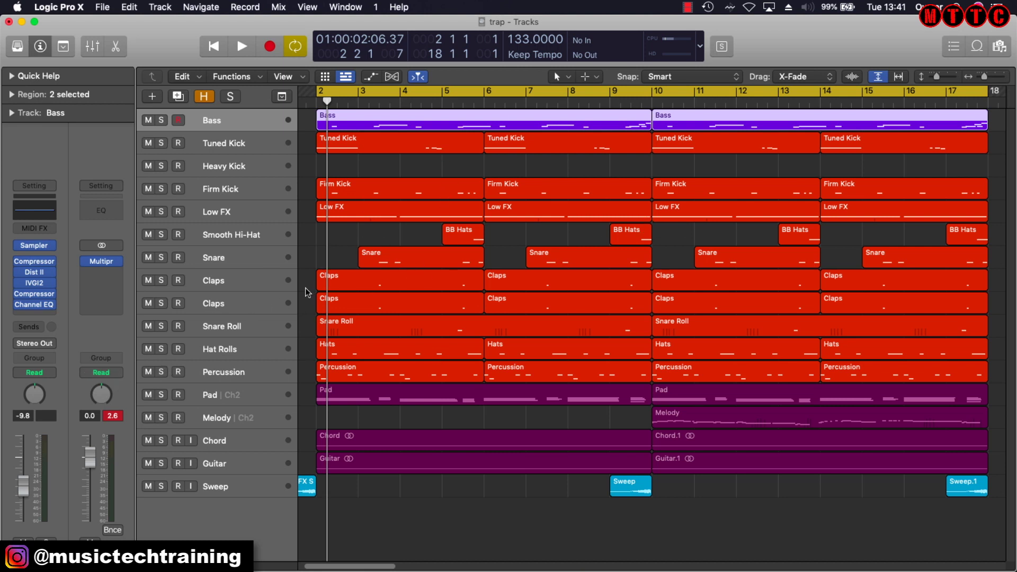
click(149, 372)
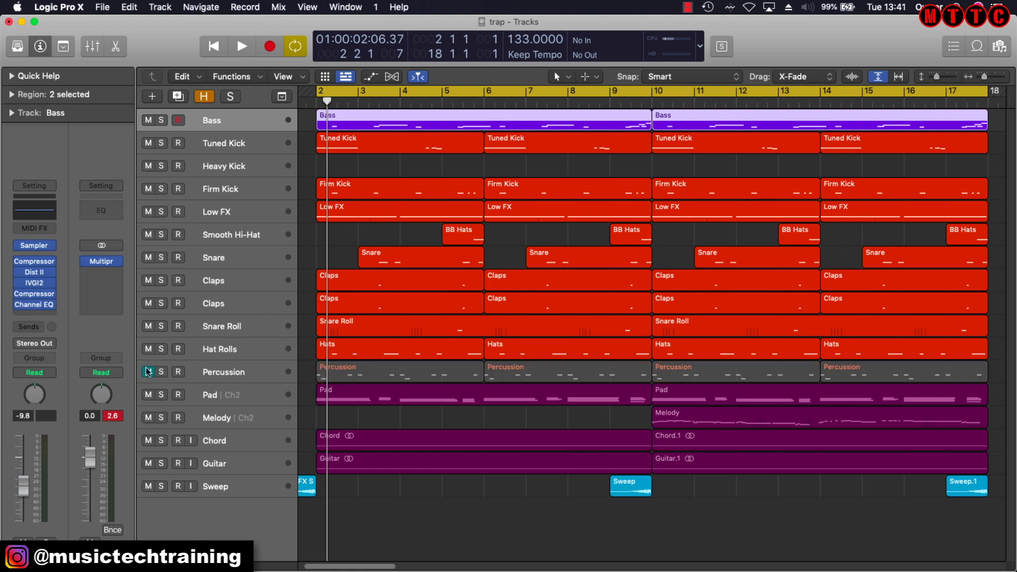
click(148, 189)
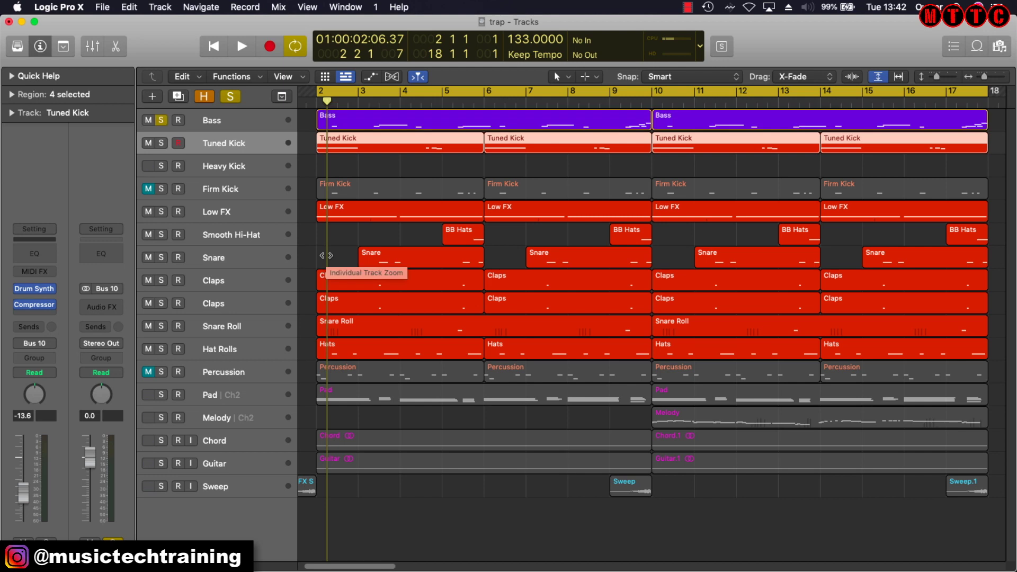
key(space)
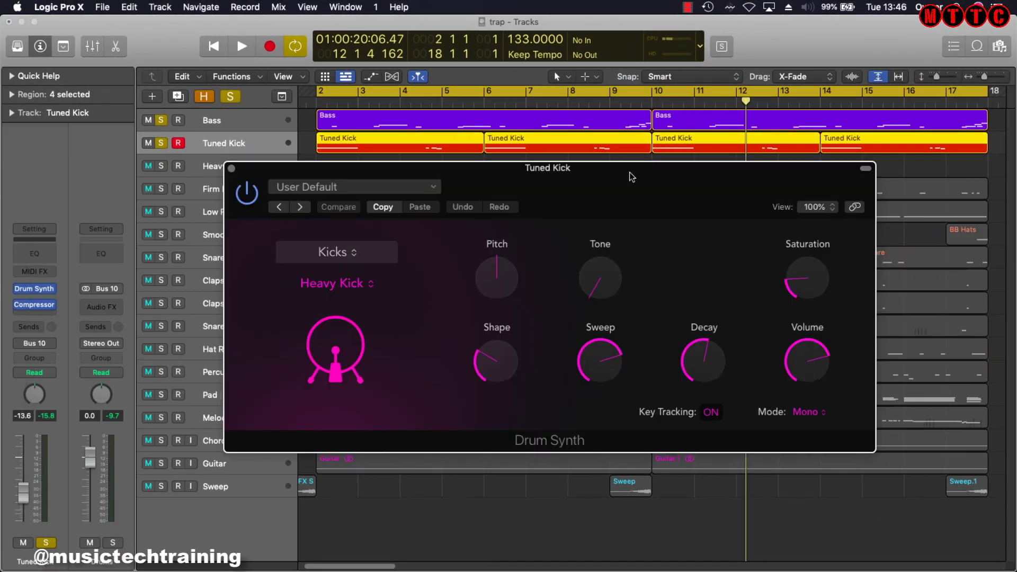
Step: Reposition the Tuned Kick's Drum Synth window over the arrangement and select the Heavy Kick track
drag(588, 171, 678, 174)
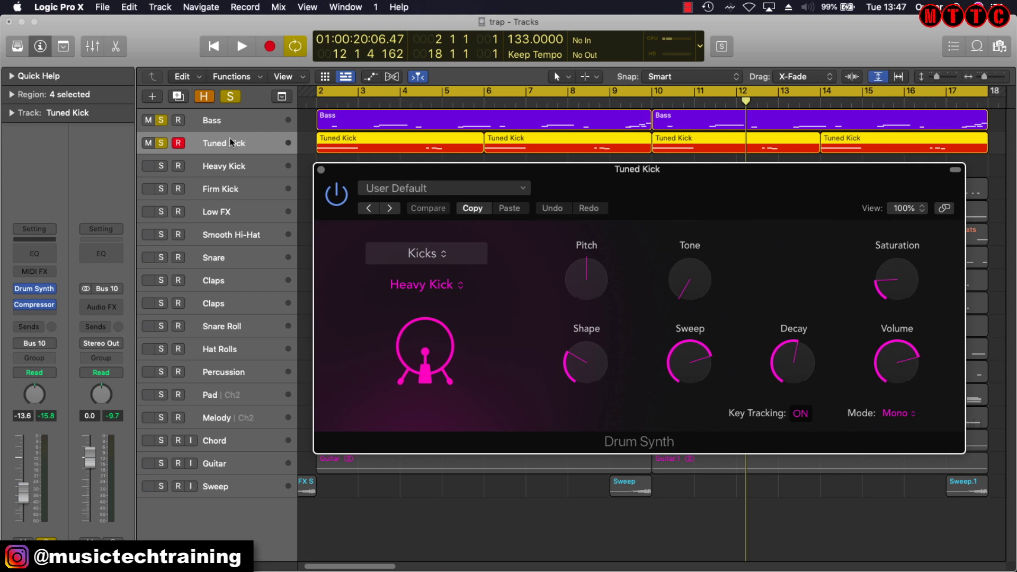
click(207, 144)
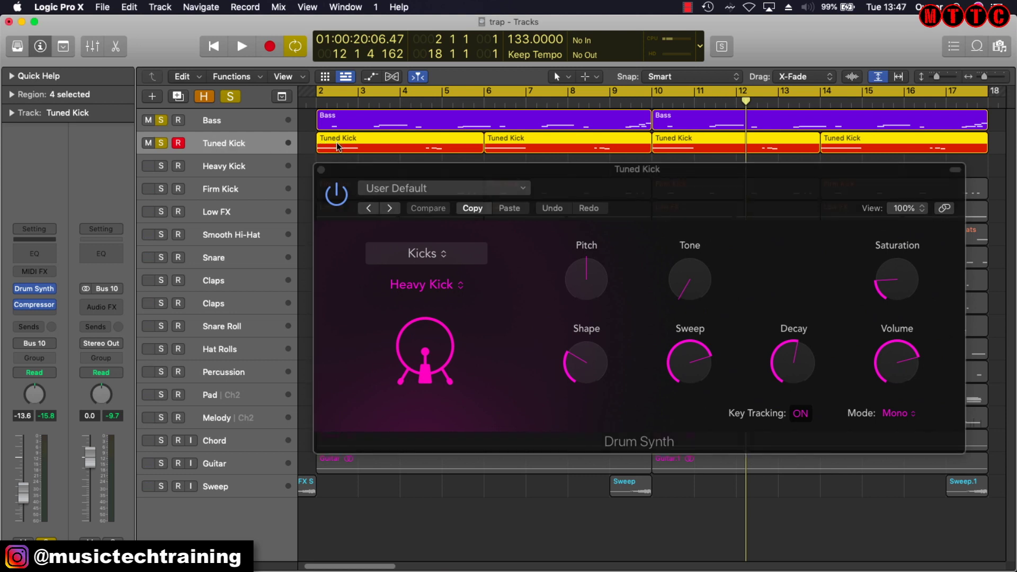
click(215, 168)
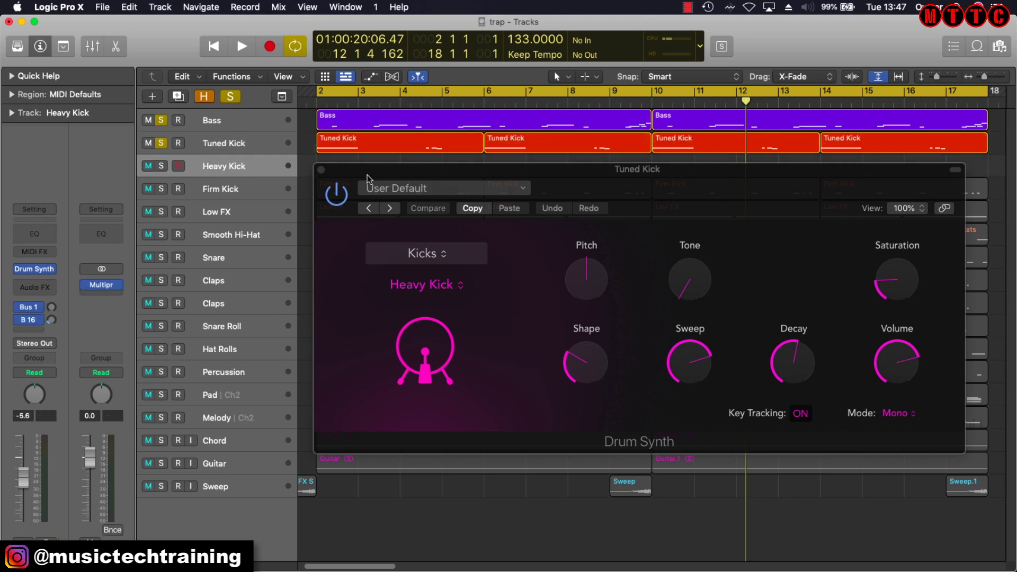
drag(369, 179, 366, 253)
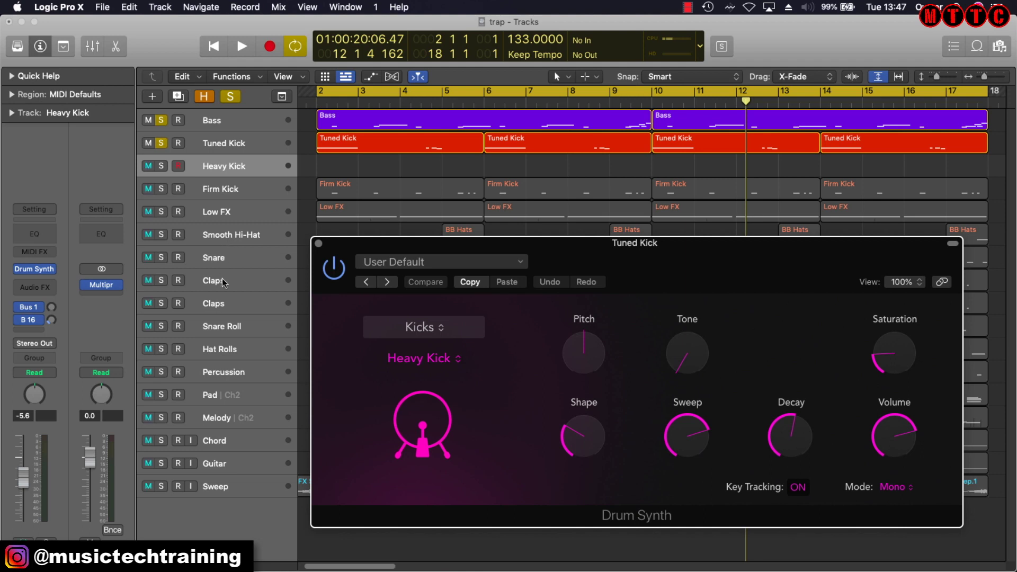
drag(567, 254, 504, 181)
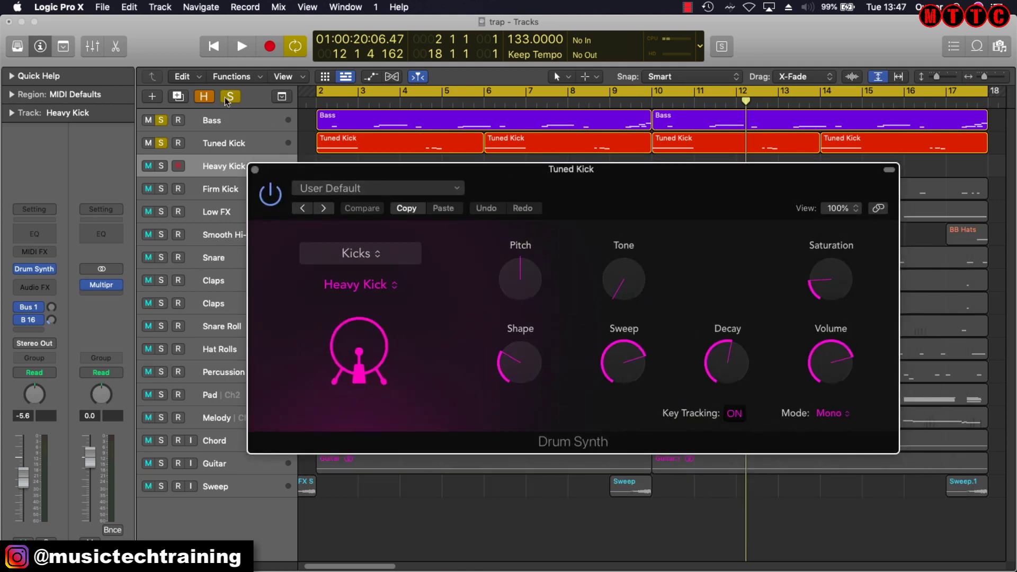
Step: Play the Tuned Kick with the Bass unsoloed, and compare it with playback with the Bass soloed again
click(161, 122)
key(space)
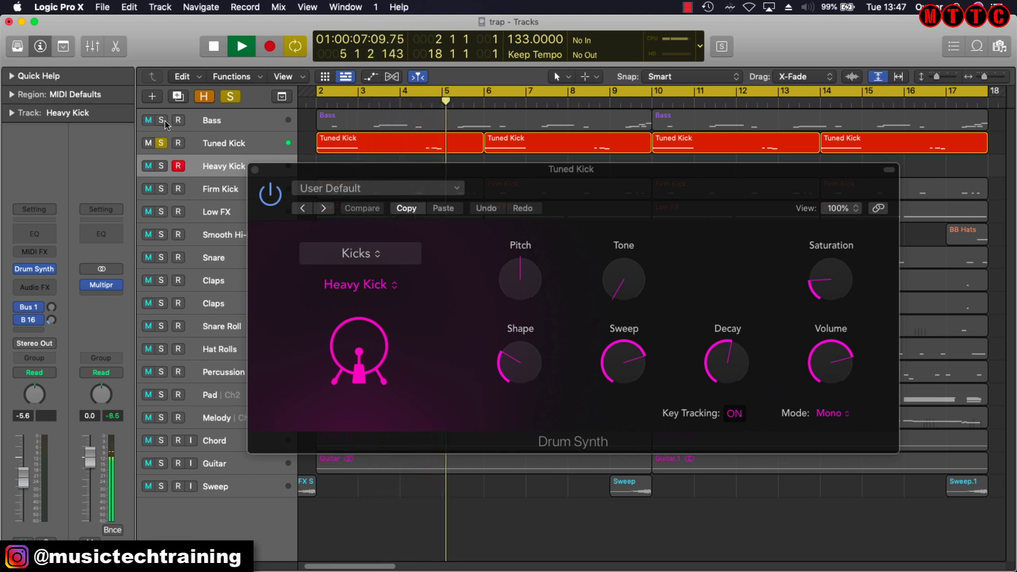
key(space)
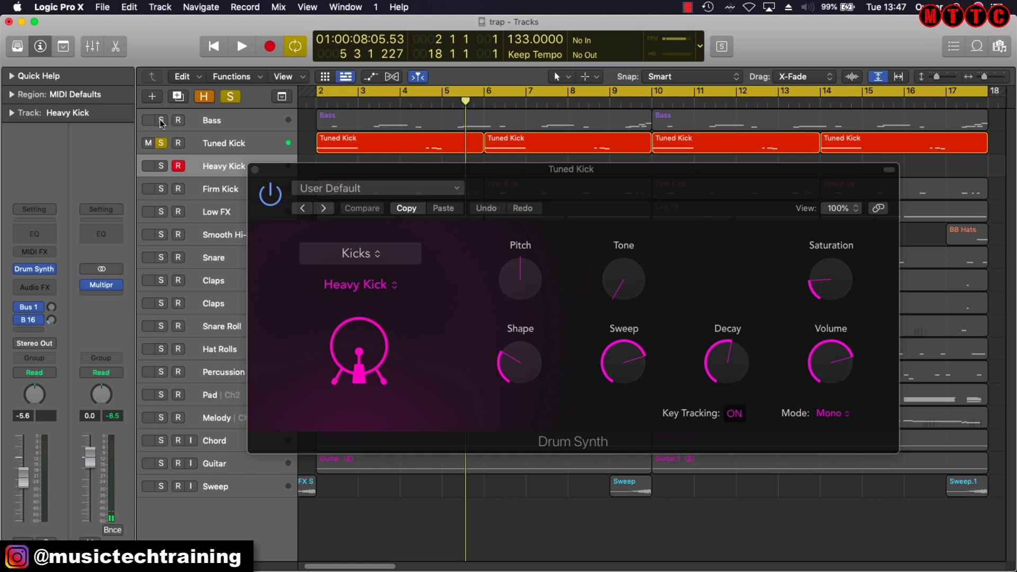
click(161, 121)
key(space)
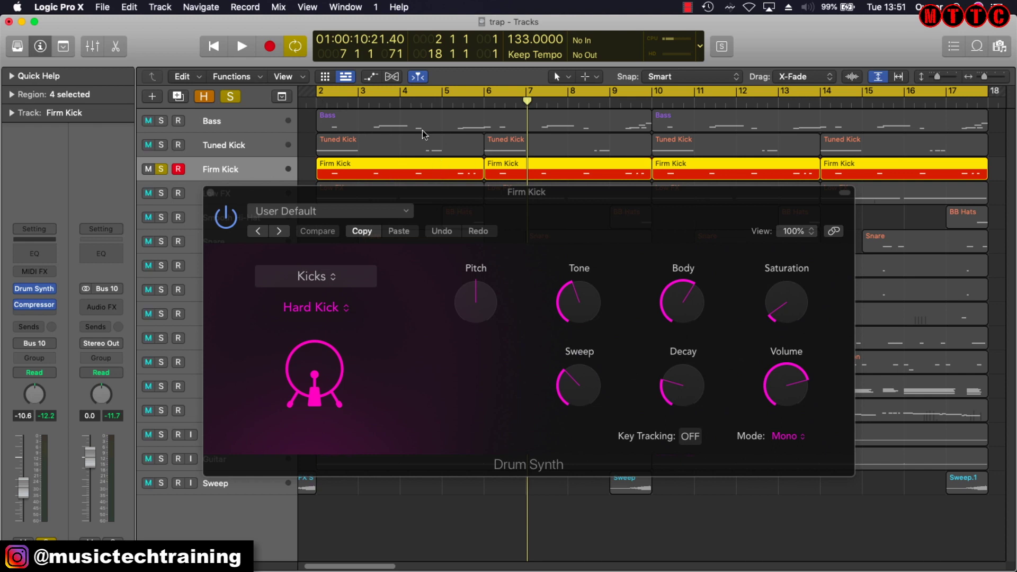
Step: Play the Firm Kick track alone, and play it again with the Bass and Tuned Kick tracks also soloed
key(space)
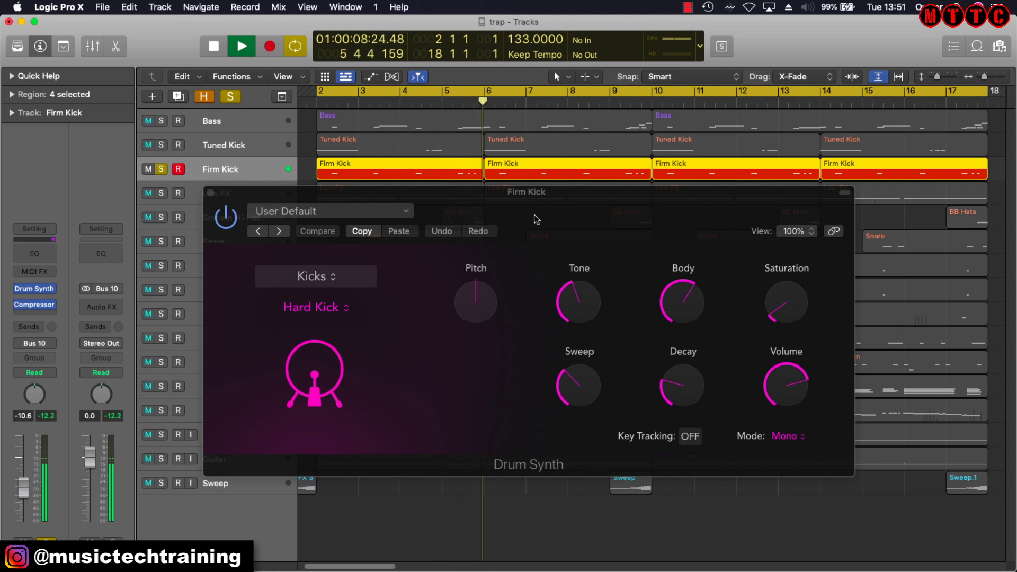
key(space)
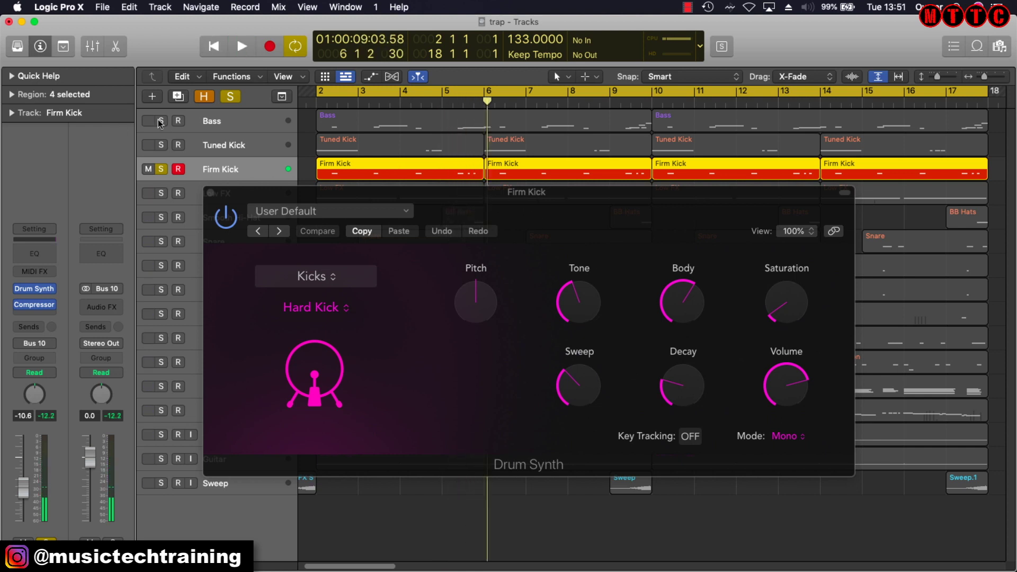
click(161, 121)
click(162, 145)
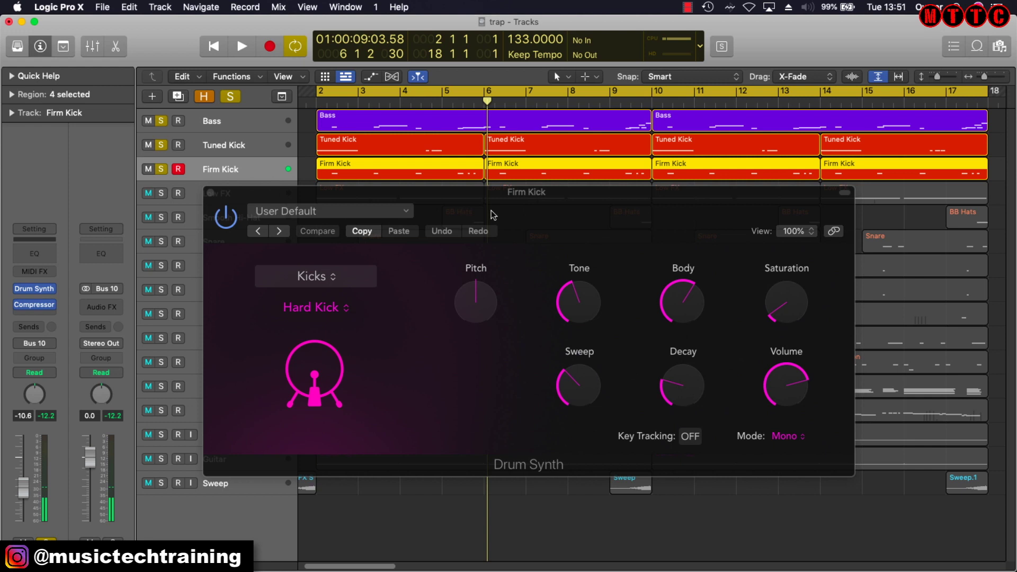
key(space)
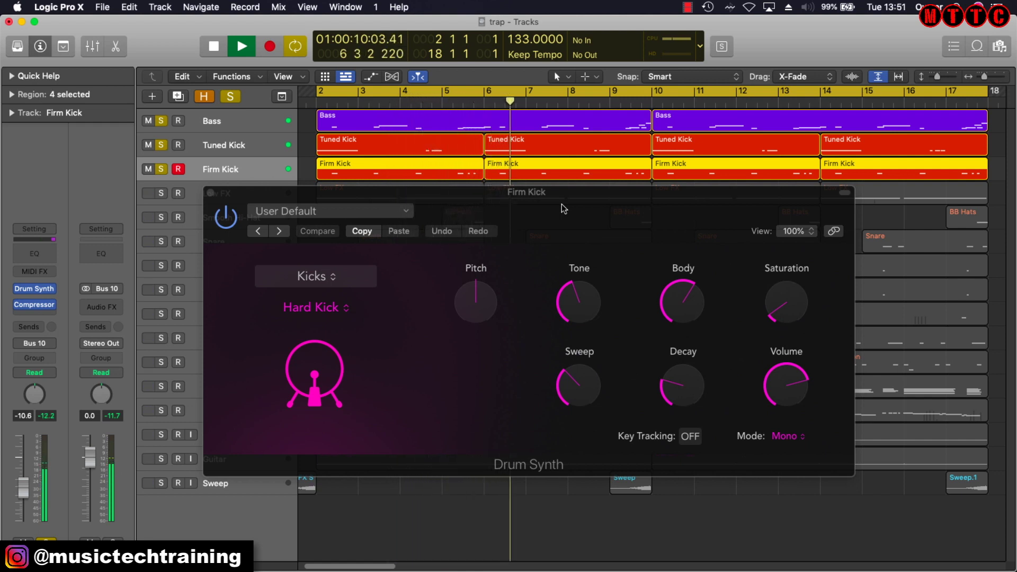
key(space)
Step: Move the Drum Synth window below the Low FX track, and solo and play that track with the Bass and both kicks
drag(543, 196, 568, 208)
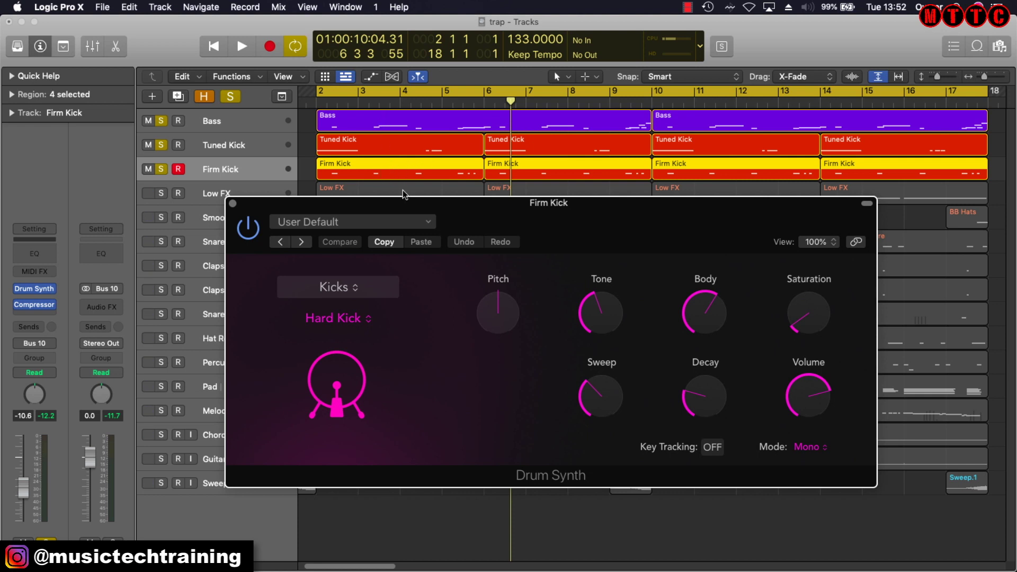
drag(477, 215, 489, 238)
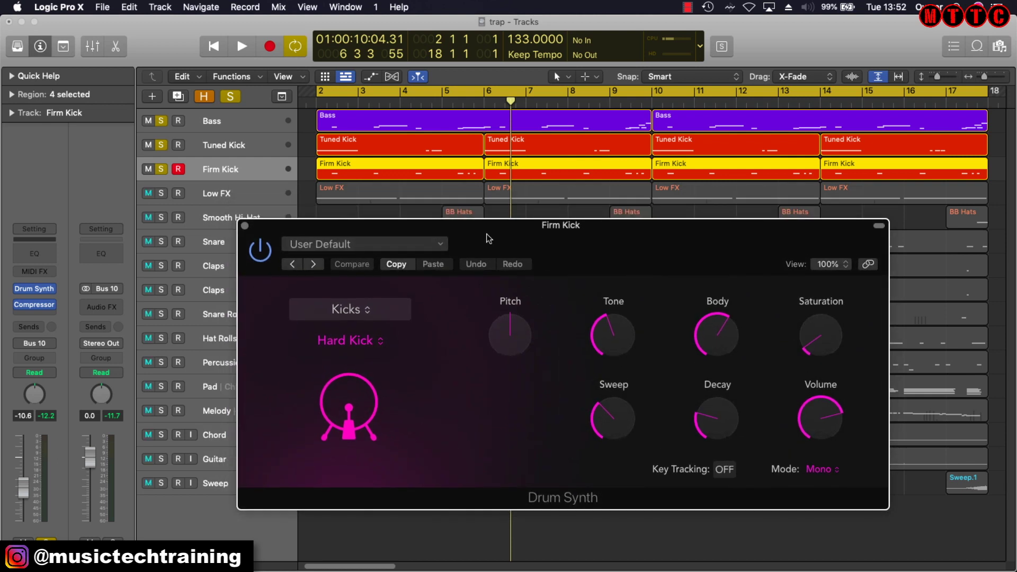
drag(486, 234, 488, 262)
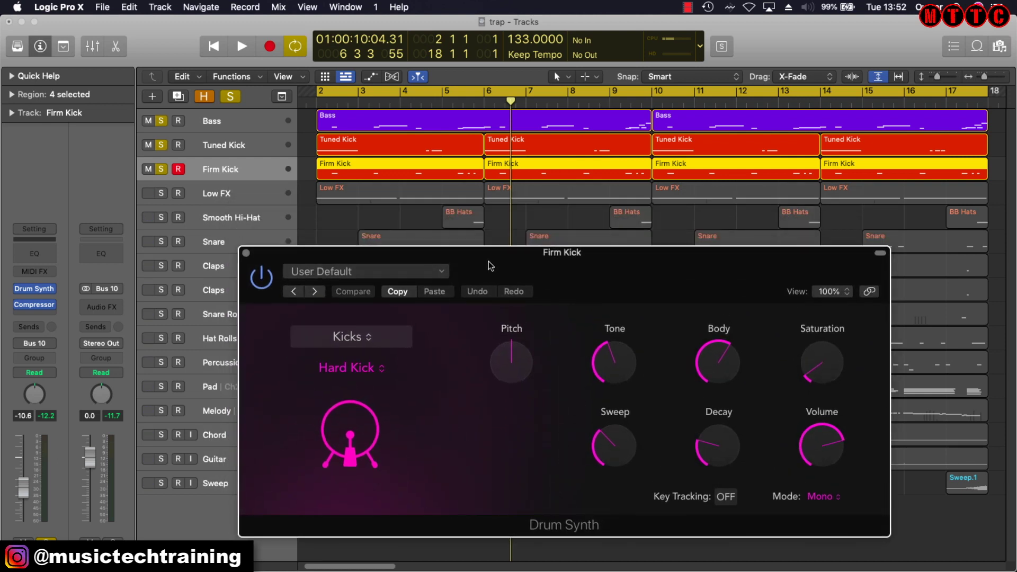
click(162, 193)
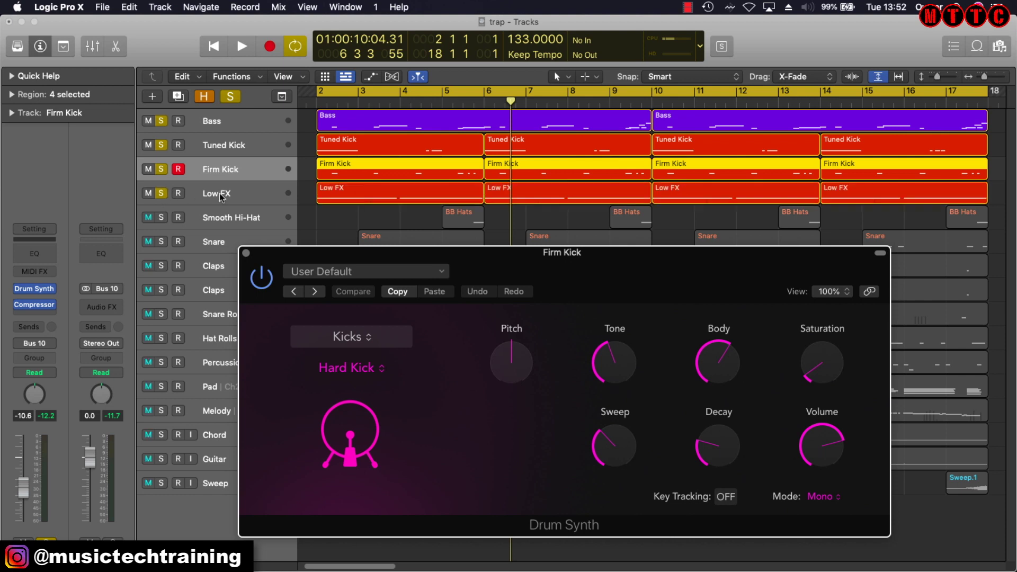
click(219, 196)
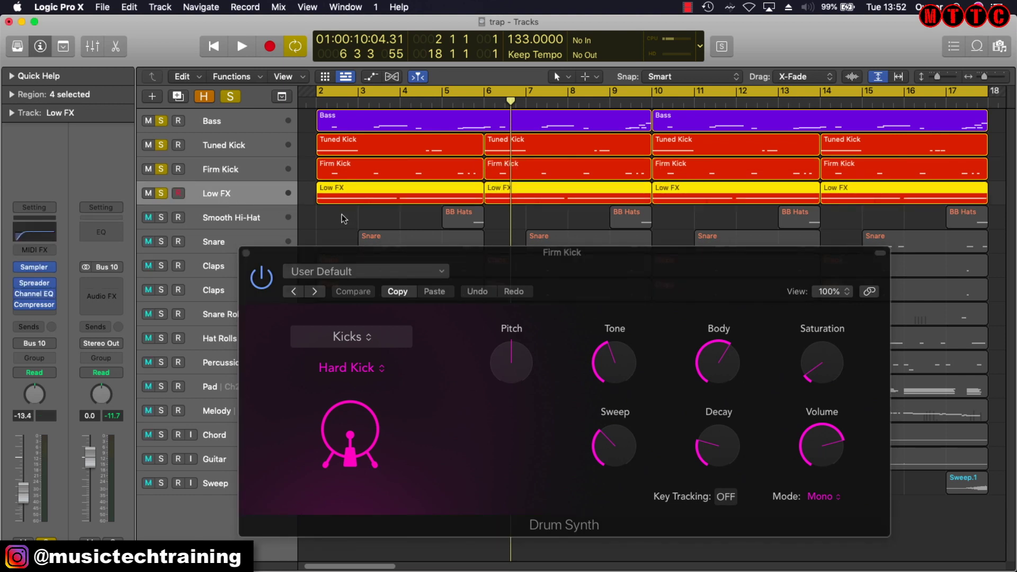
key(space)
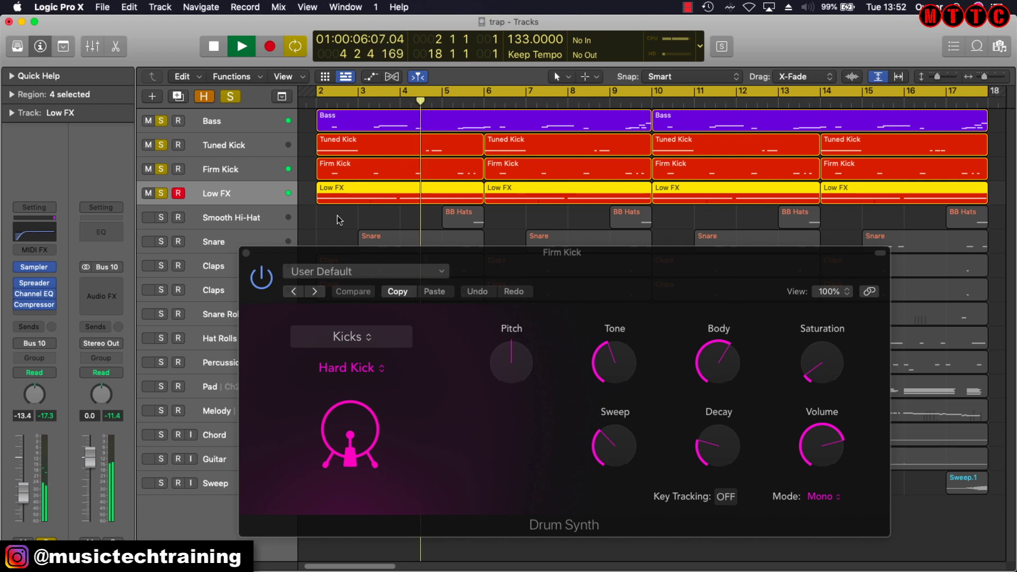
Step: Play the soloed Smooth Hi-Hat track over the bar 5 cycle and check the Arpeggiator on its channel strip
key(space)
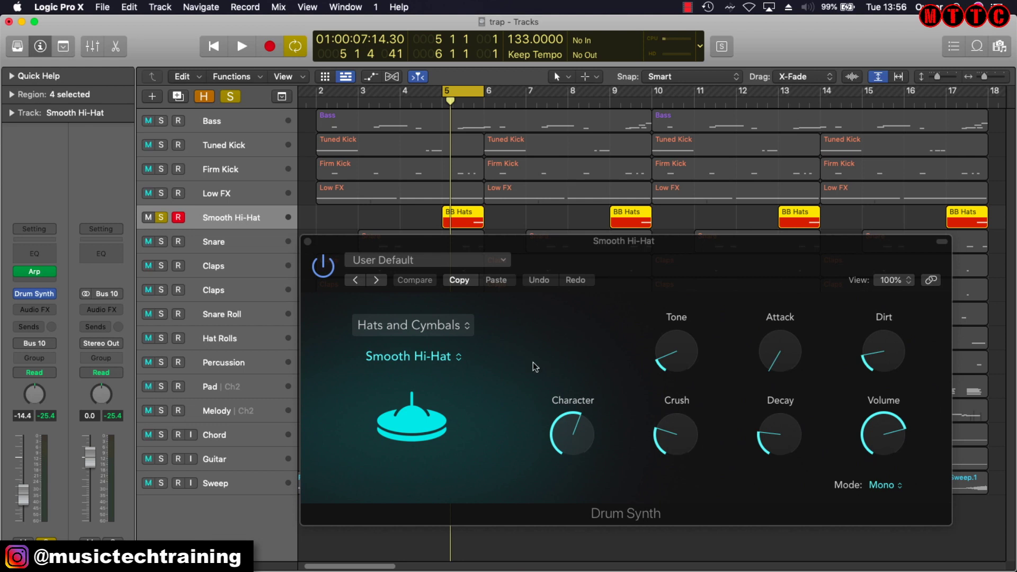
key(space)
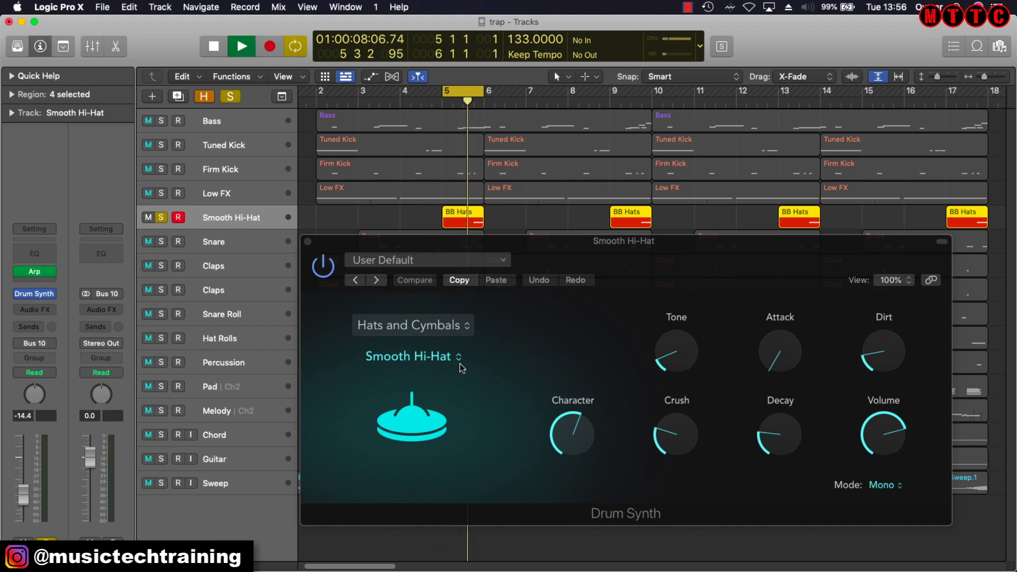
key(space)
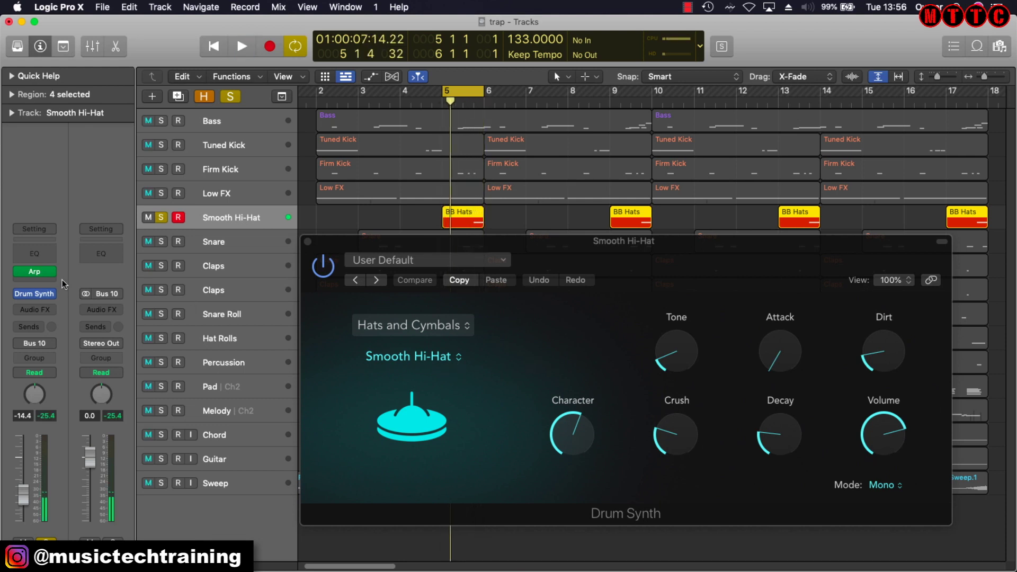
click(37, 275)
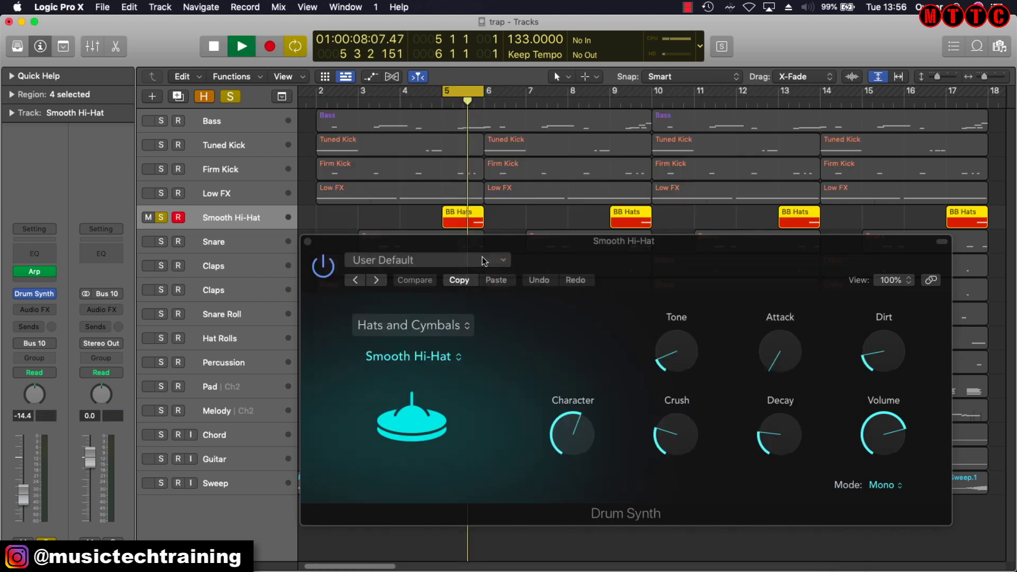
key(space)
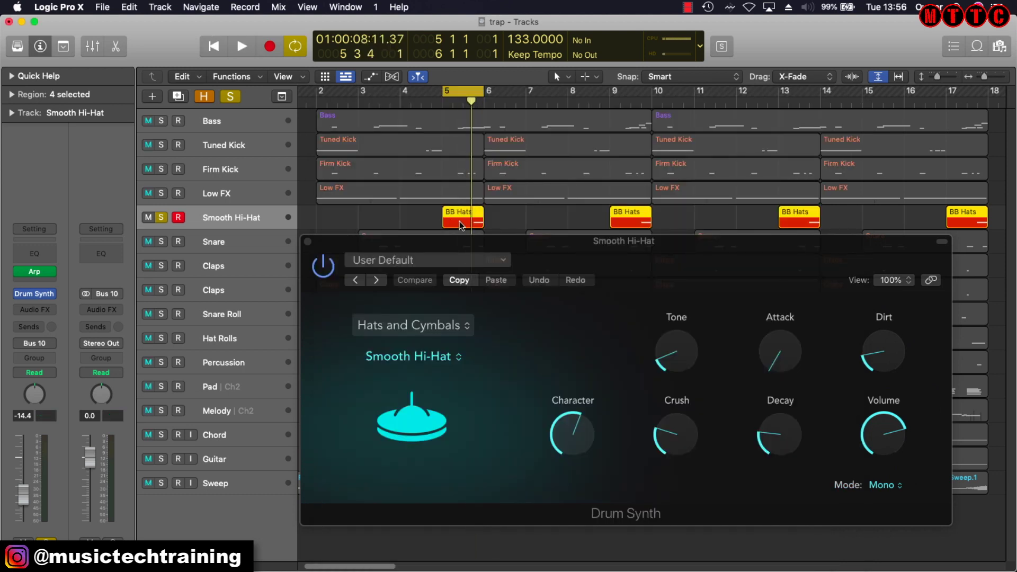
Step: View the bar 5 BB Hats region in the Piano Roll, and close the editor and the Smooth Hi-Hat's Drum Synth window
double_click(460, 225)
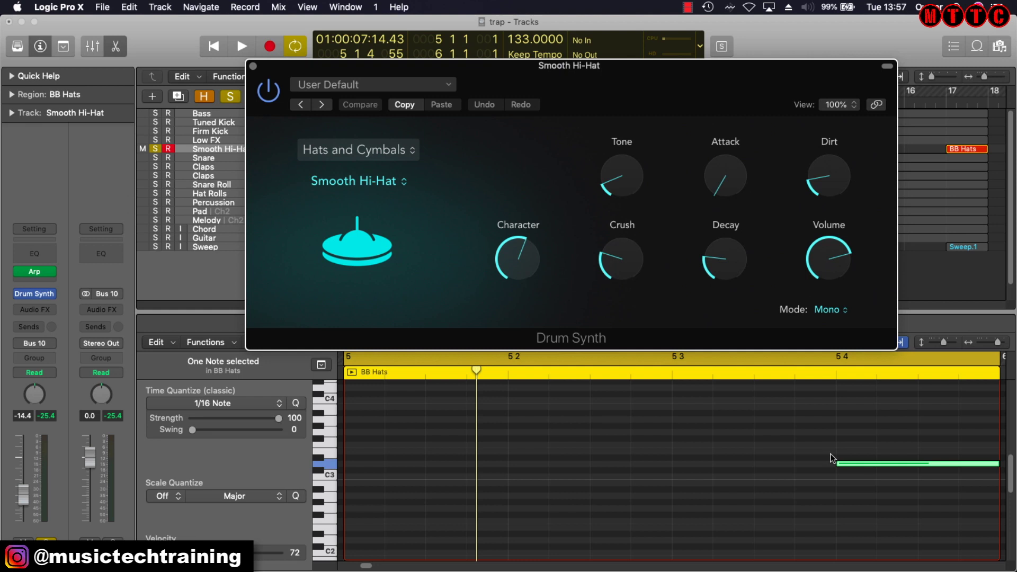
key(super+w)
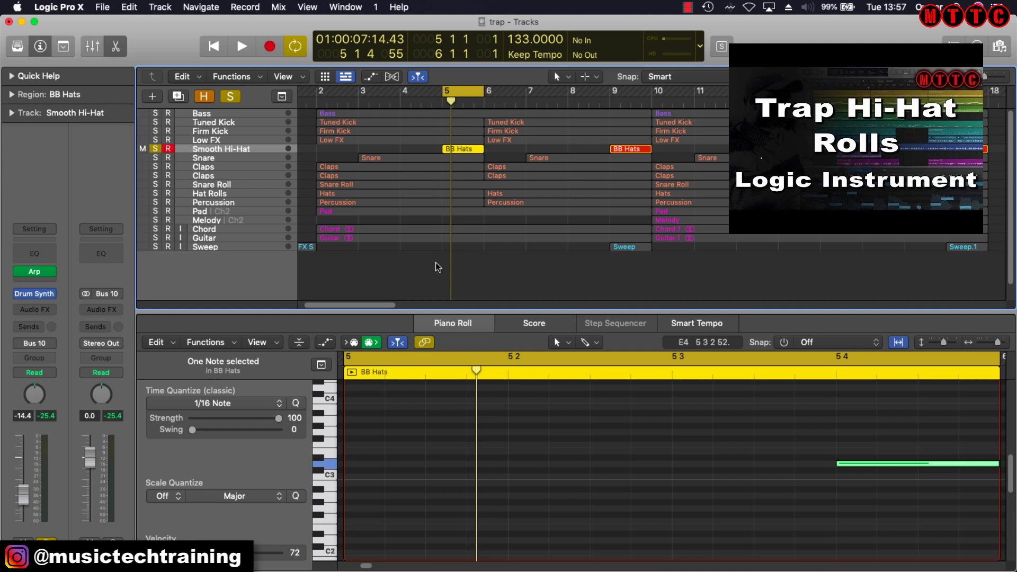
key(p)
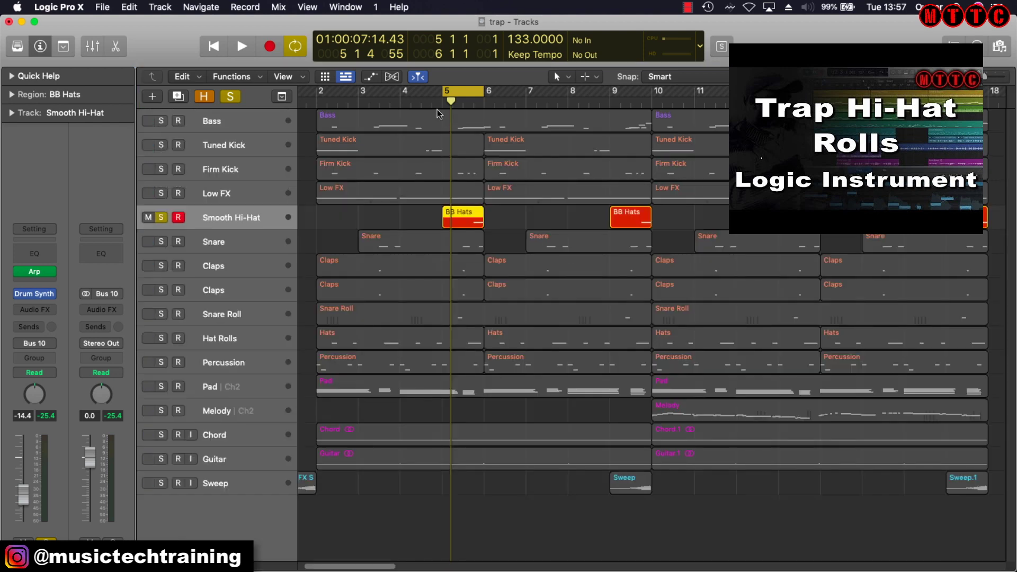
Step: Extend the cycle range to start at bar 2, and play Smooth Hi-Hat with Bass, Tuned Kick, Firm Kick and Low FX also soloed
drag(444, 93, 316, 102)
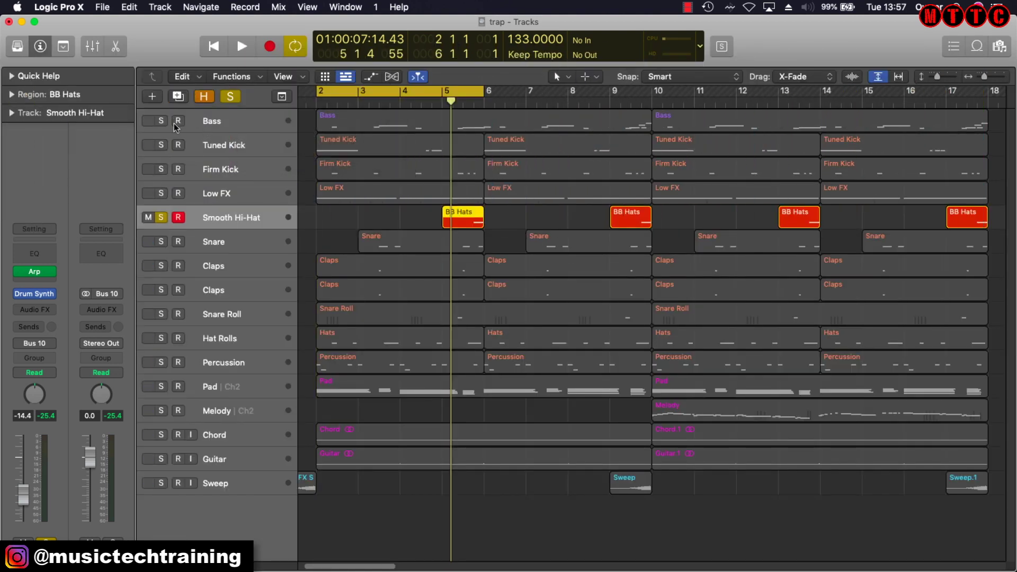
drag(161, 123, 153, 198)
key(space)
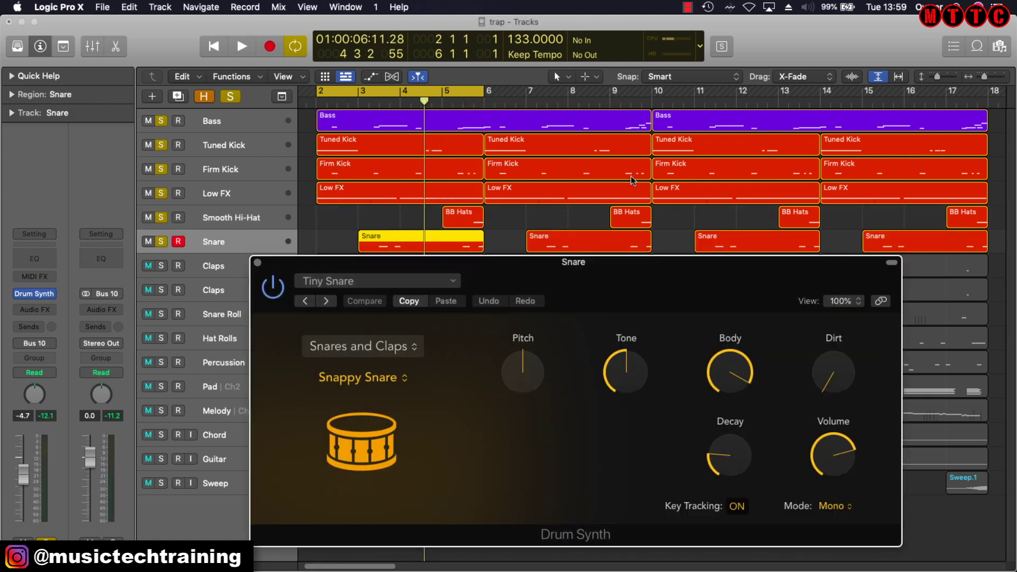
Step: Examine the Snappy Snare controls in the Snare track's Drum Synth, and play the Snare with the soloed tracks
mouse_move(520, 388)
mouse_move(633, 340)
mouse_move(511, 344)
key(space)
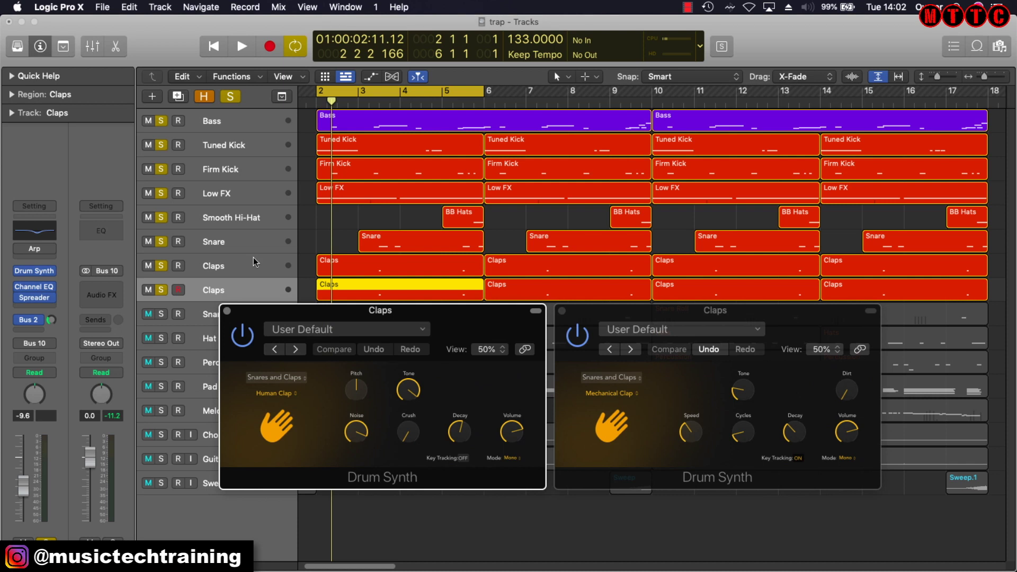
Step: Compare the Human Clap and Mechanical Clap Drum Synths by selecting each Claps track in turn, and play them with the soloed tracks
click(319, 265)
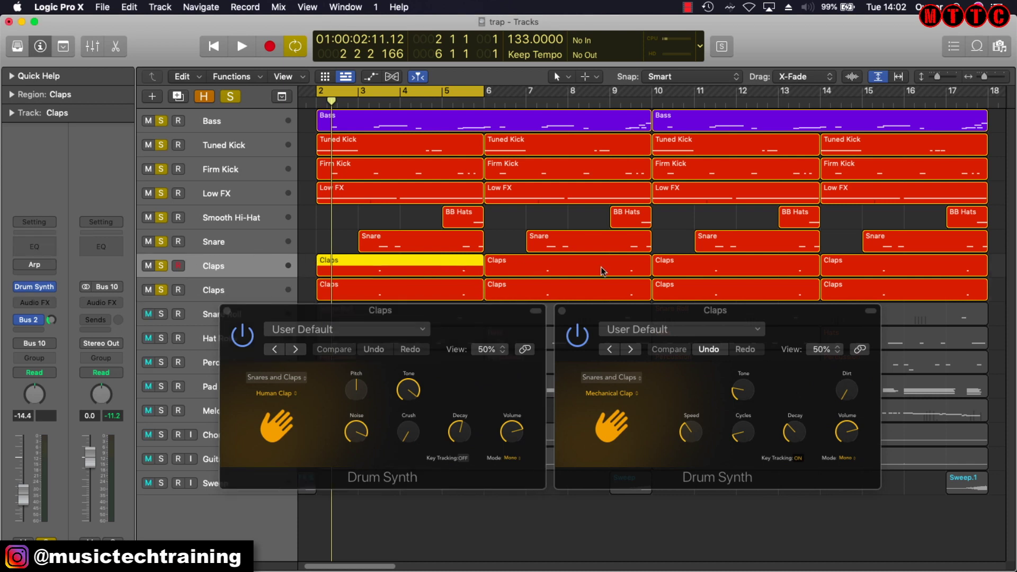
click(243, 281)
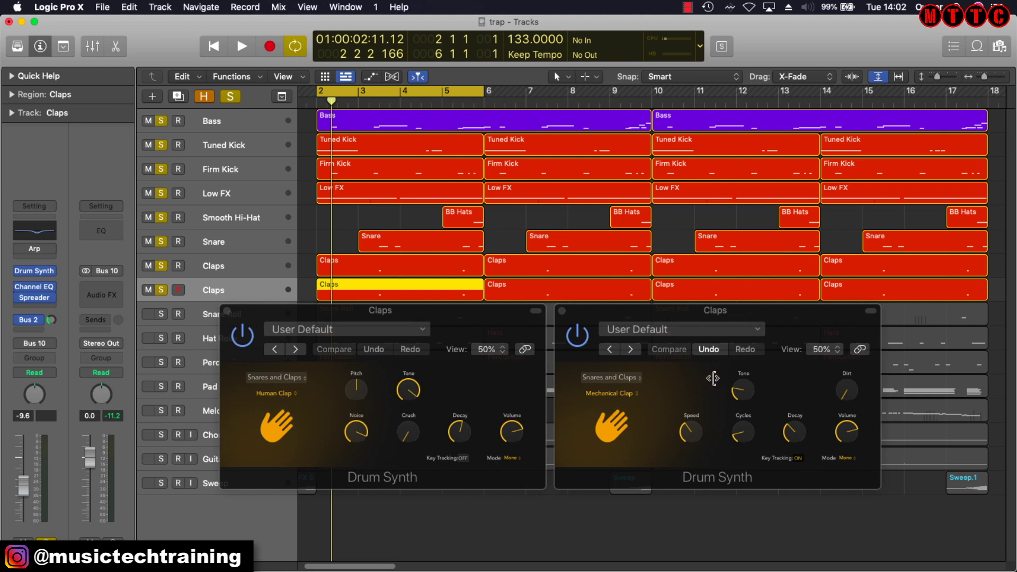
mouse_move(802, 416)
mouse_move(737, 399)
click(225, 266)
click(223, 289)
key(space)
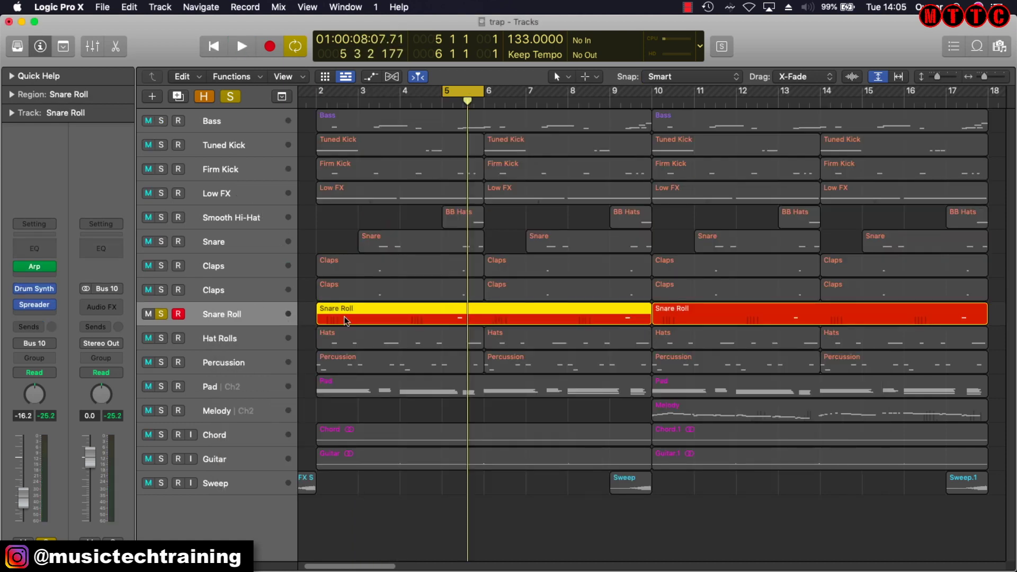
Step: Play the soloed Snare Roll track and reposition its Arpeggiator window over the Drum Synth to examine the rate setting
key(space)
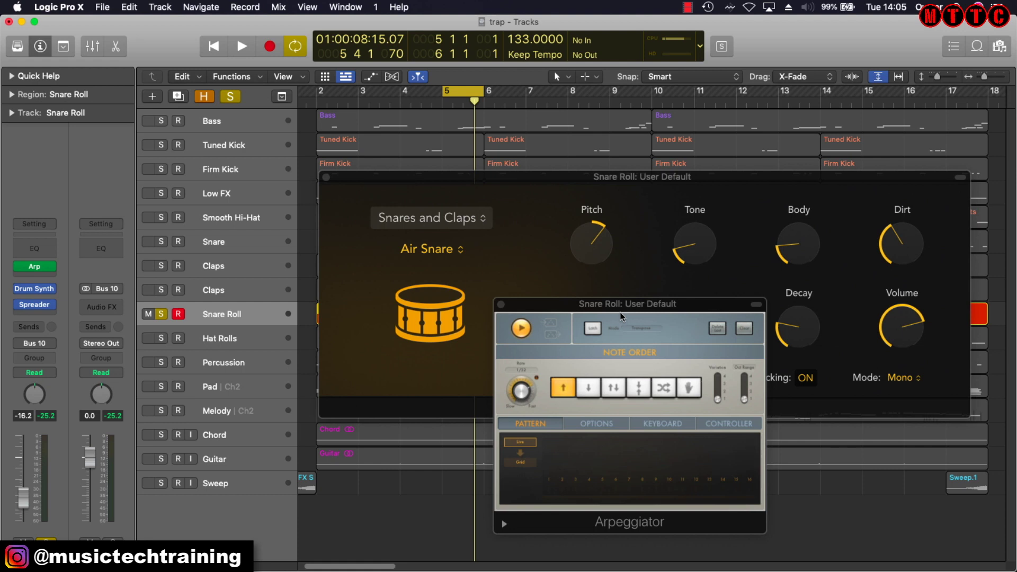
drag(621, 312, 621, 308)
click(512, 377)
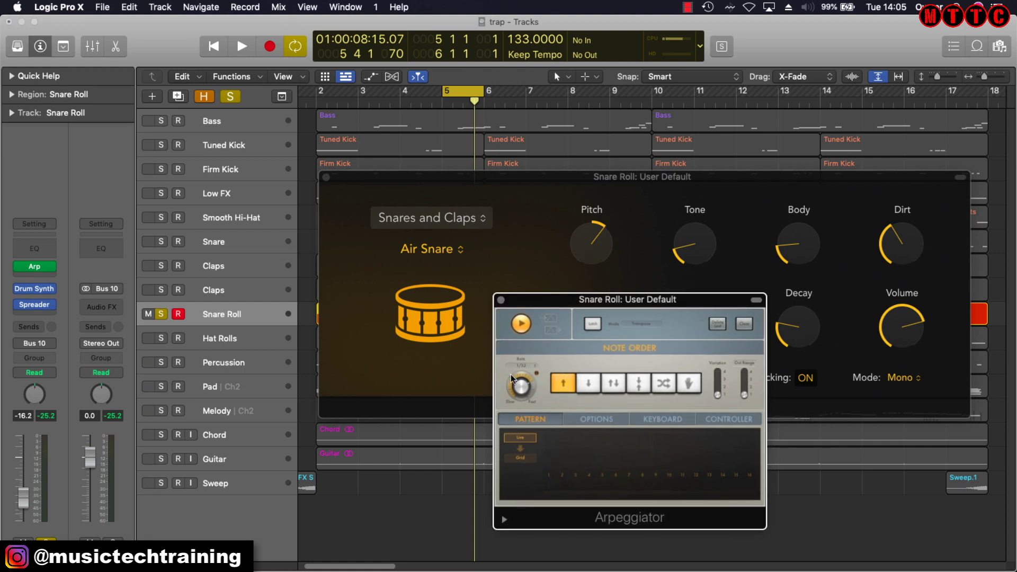
mouse_move(648, 300)
mouse_down()
mouse_move(630, 359)
mouse_move(638, 298)
mouse_up()
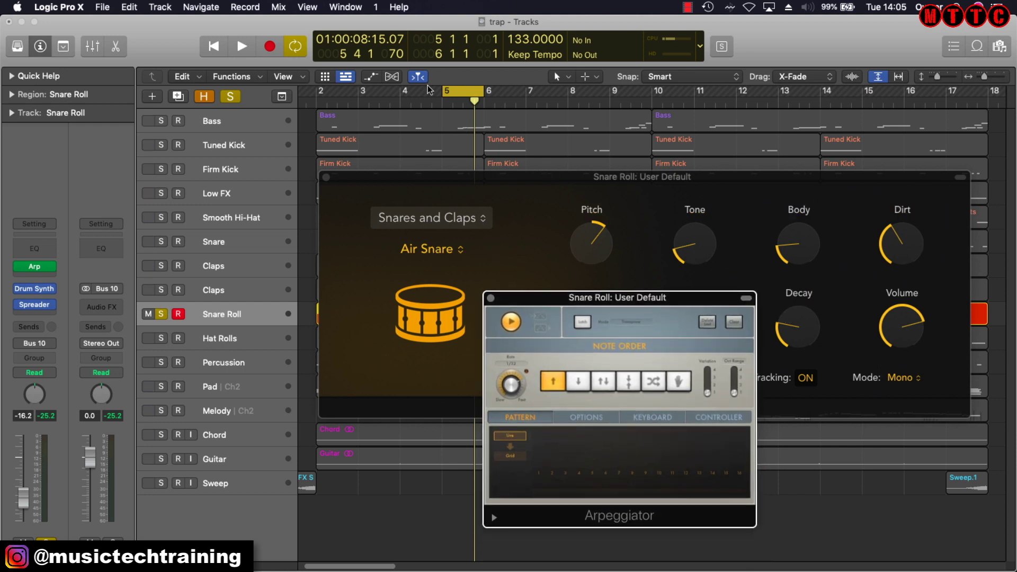
key(space)
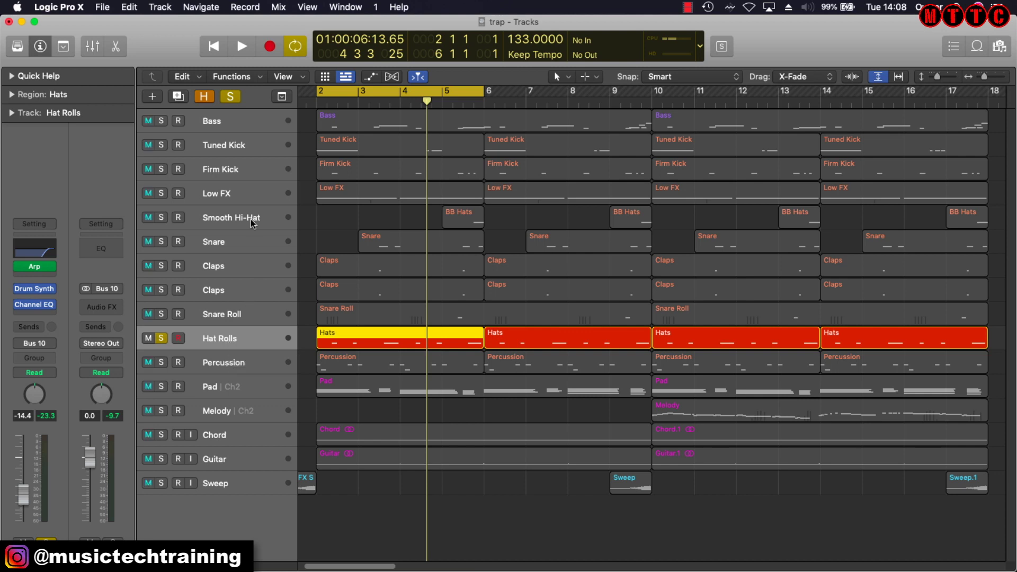
Step: Play the soloed Hat Rolls track, review its Arpeggiator and Drum Synth windows, and close all plug-in windows
key(space)
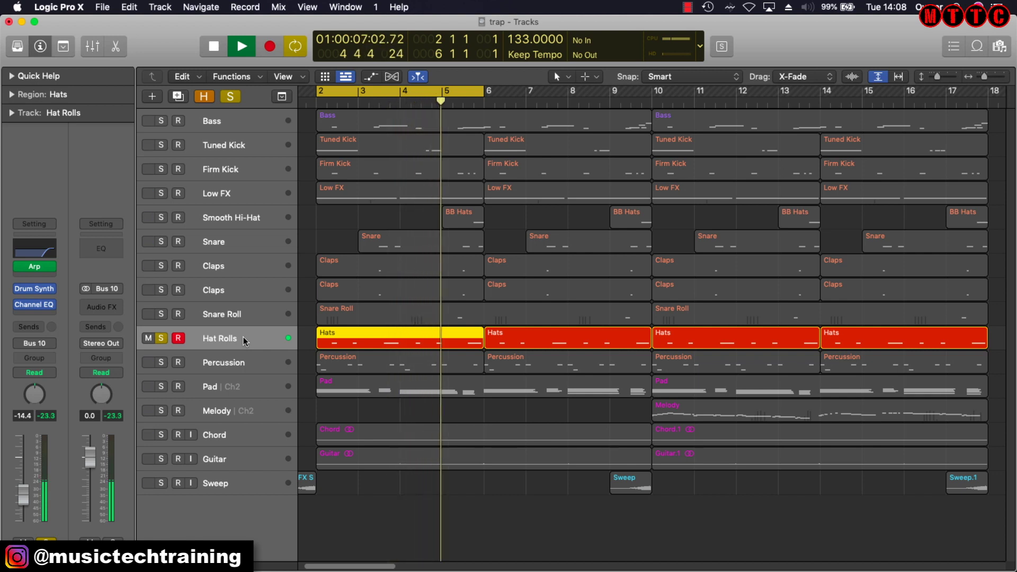
key(space)
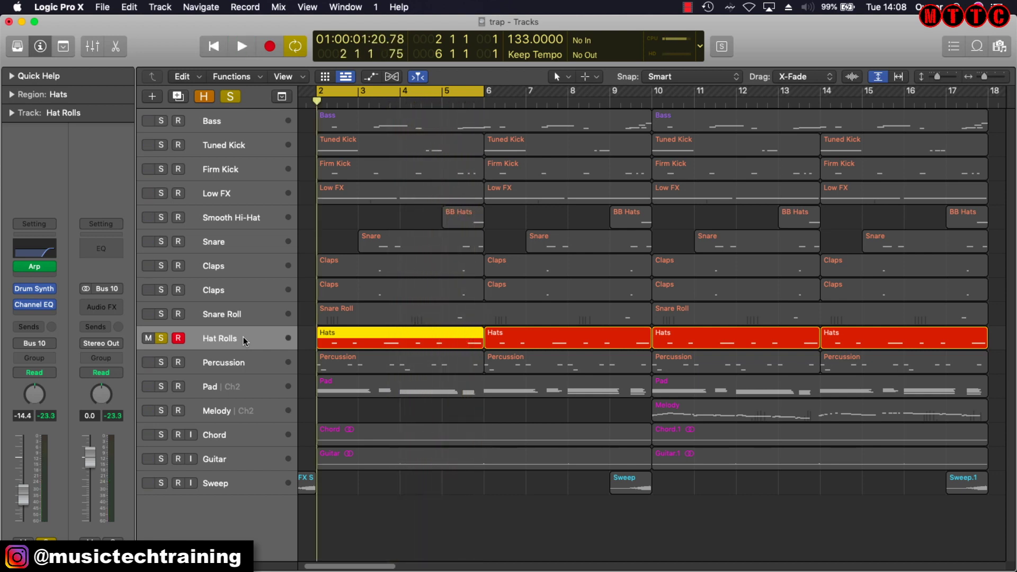
key(v)
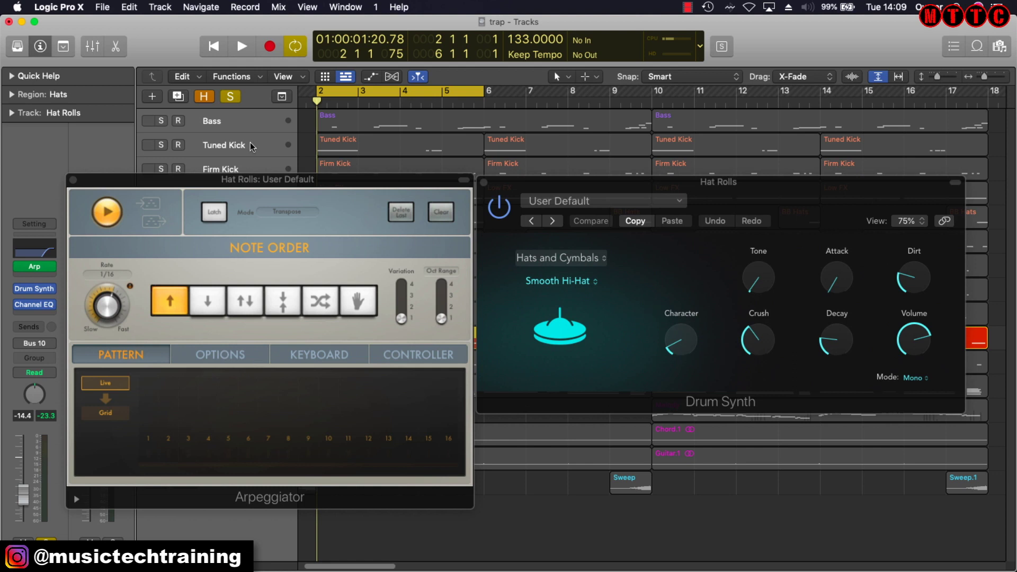
alt+click(73, 181)
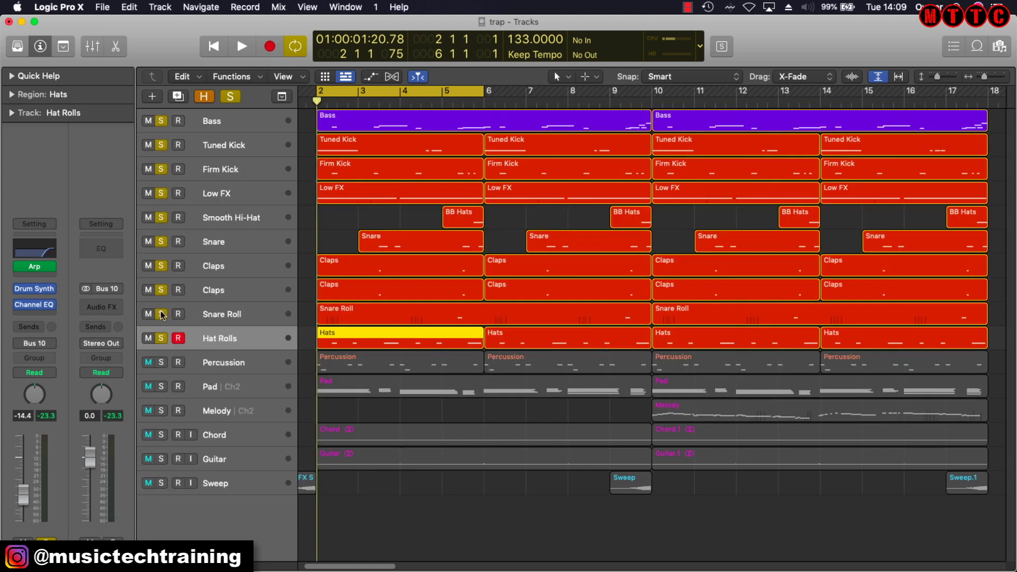
Step: Play the soloed tracks from Bass to Hat Rolls together while extending the cycle range to bar 10
key(space)
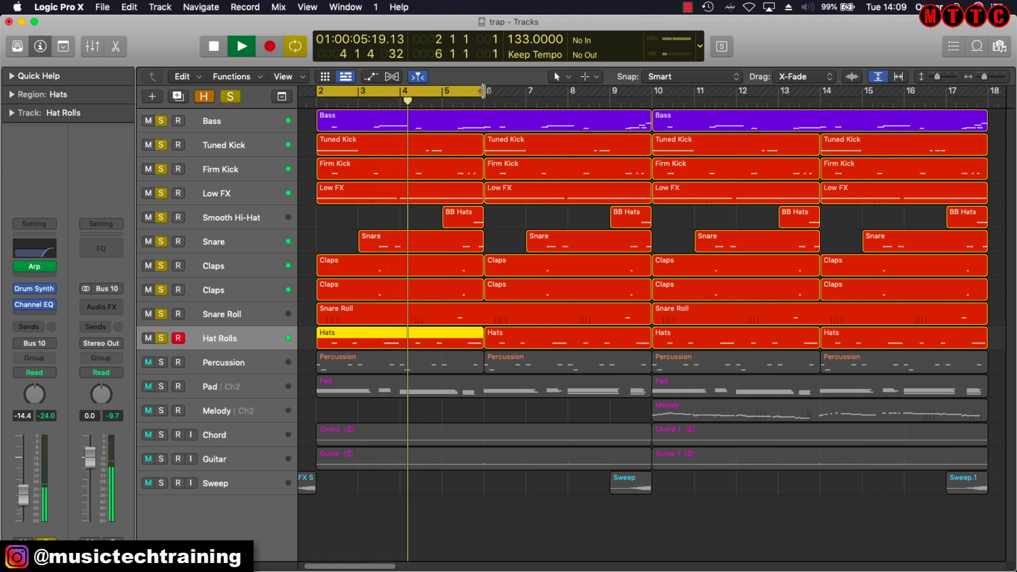
drag(488, 97, 652, 106)
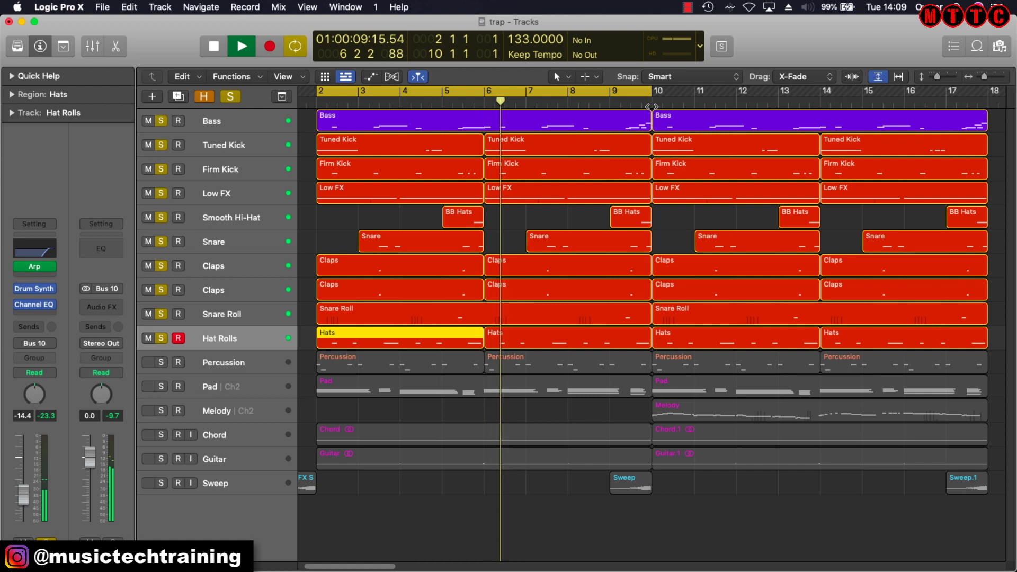
key(space)
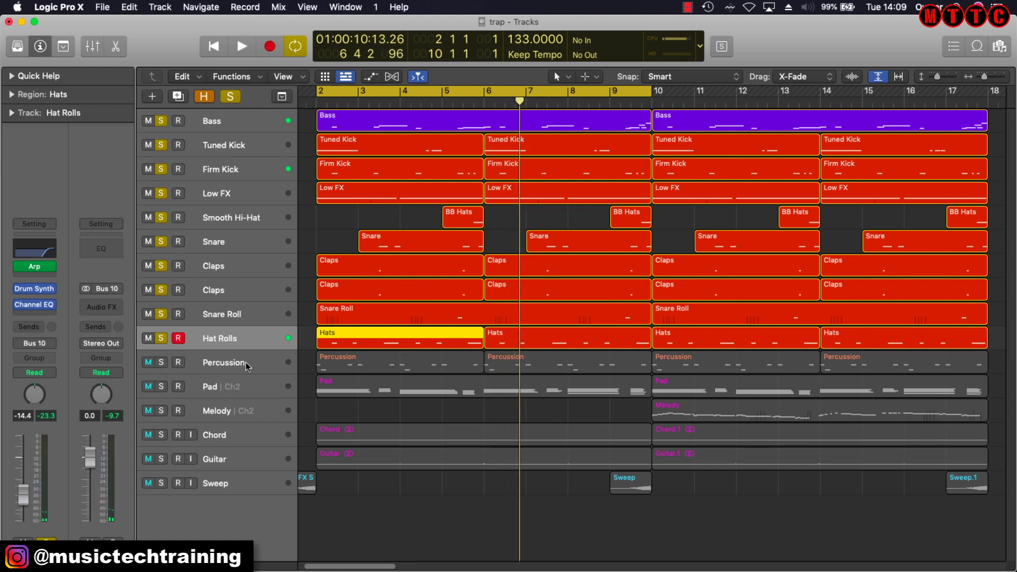
Step: Solo the Percussion track as well, and play it together with the other soloed drum and bass tracks
click(228, 364)
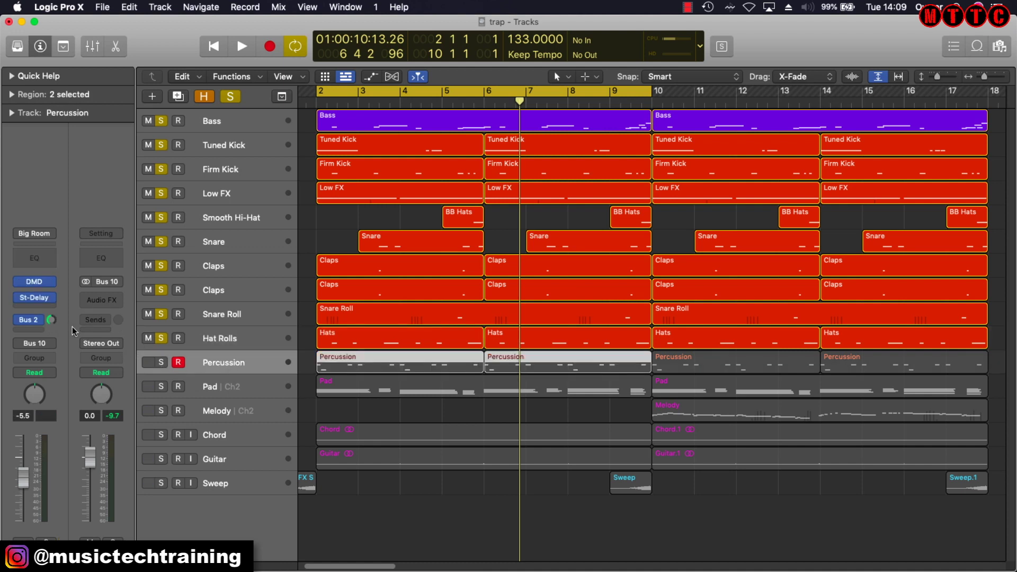
click(160, 363)
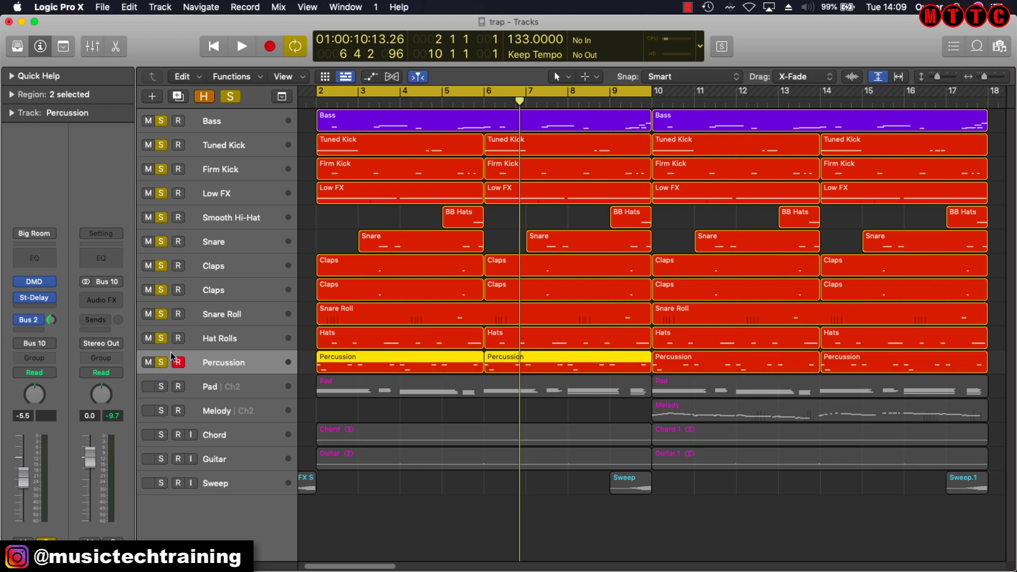
key(space)
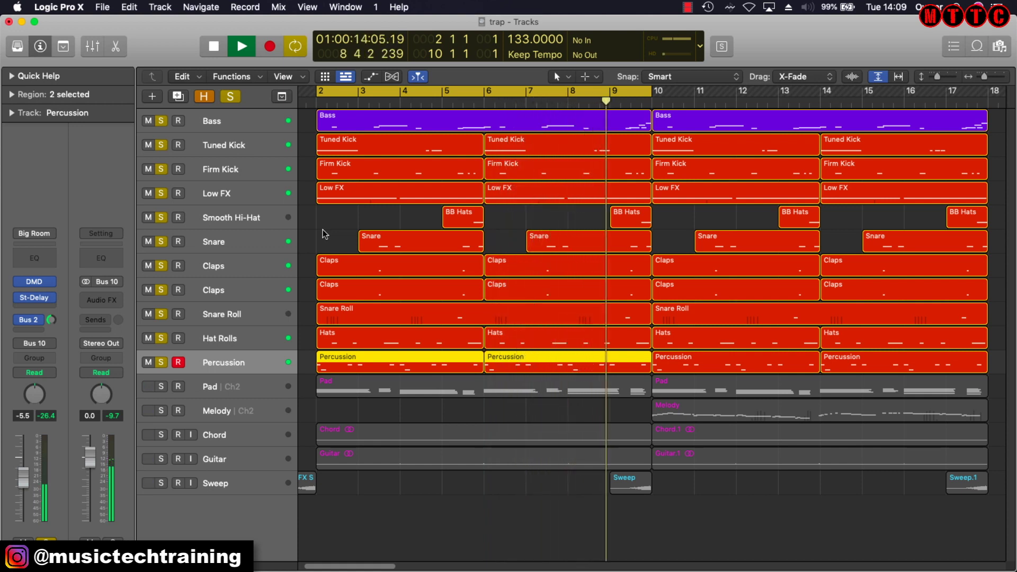
key(space)
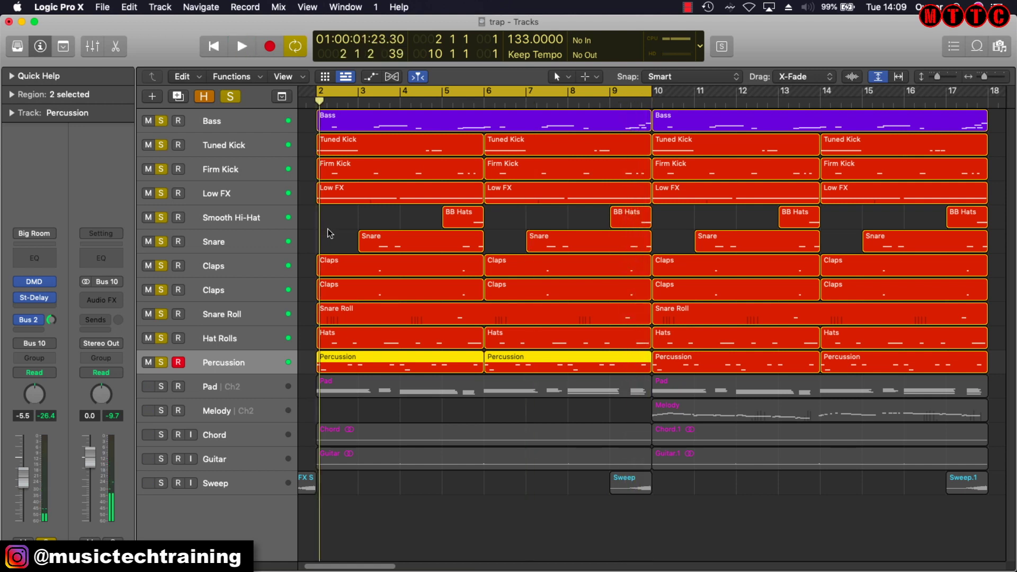